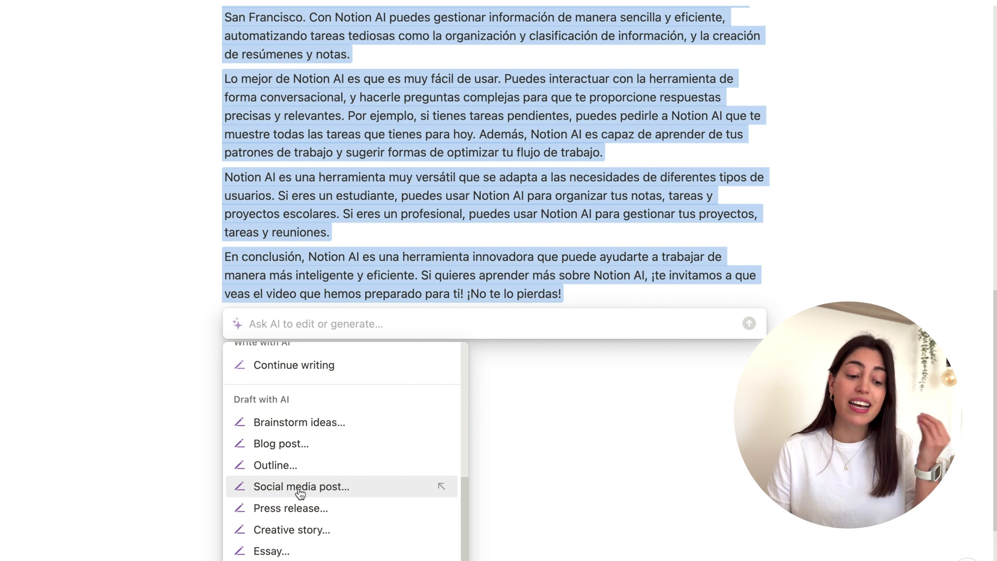
Have Notion AI draft a social media post about the selected article text.
left_click(300, 487)
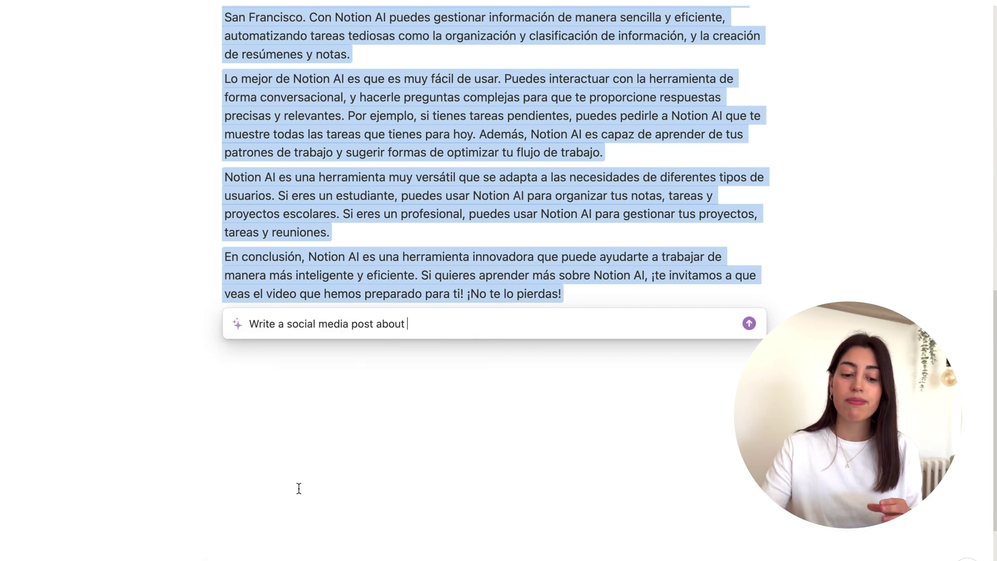
key("Return")
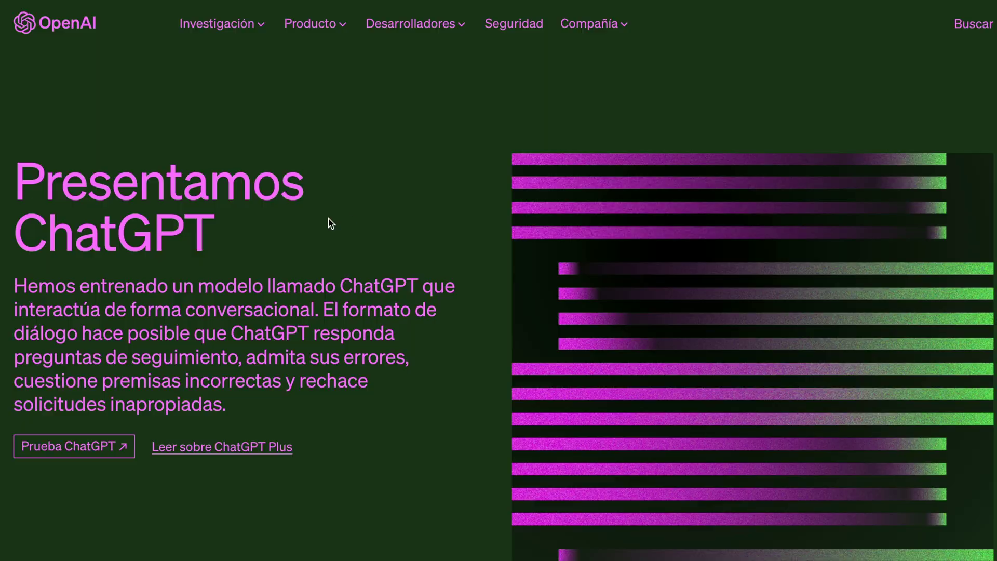
left_click_drag(24, 180, 232, 243)
left_click(403, 240)
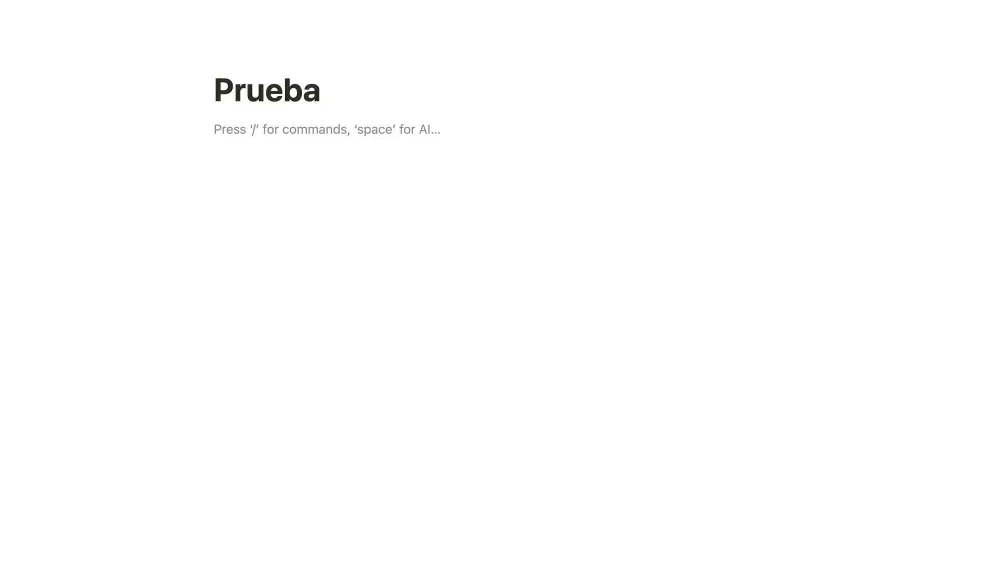
key("space")
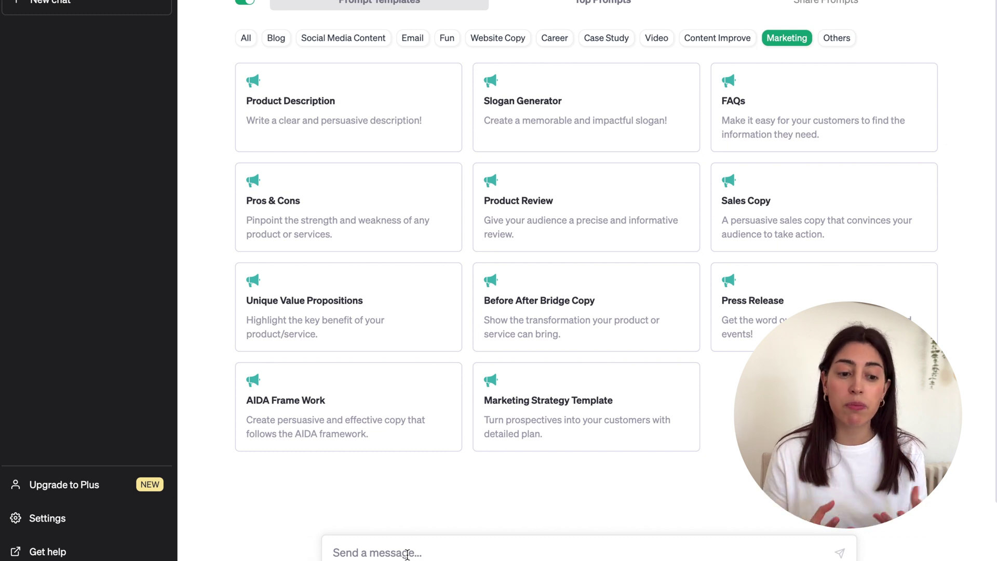
Browse the prompt templates in the Social Media Content, Blog and Video categories.
left_click(337, 44)
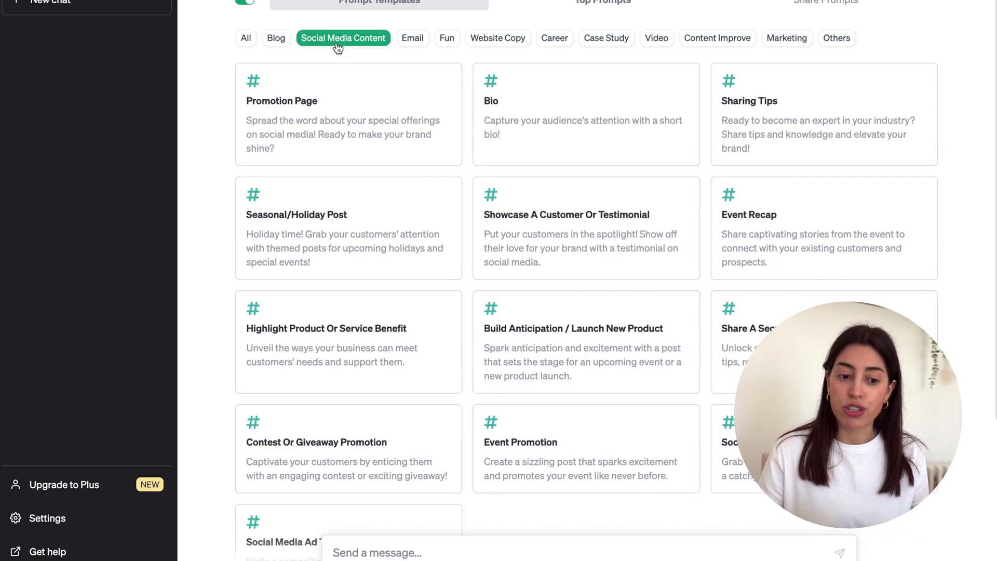
left_click(276, 42)
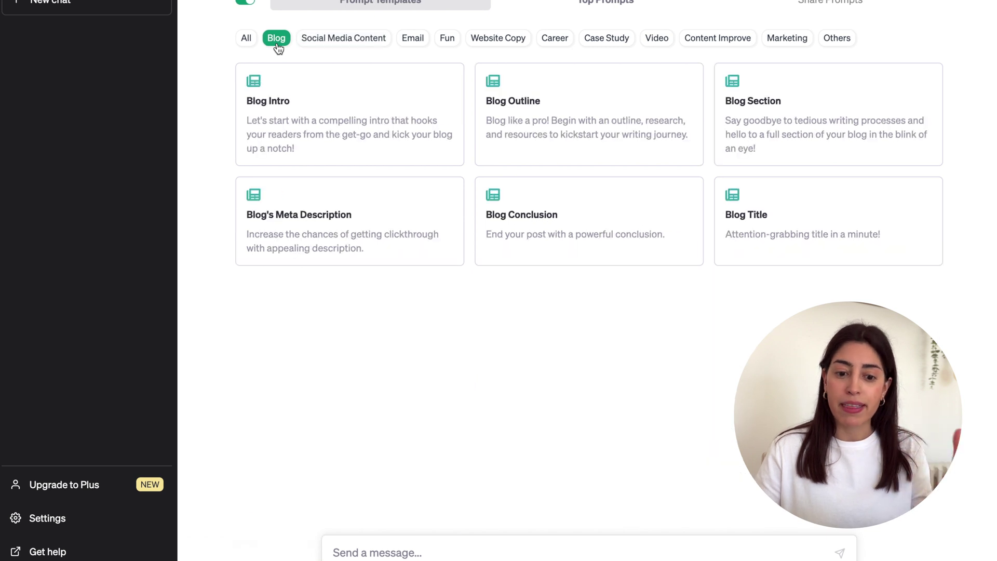
left_click(656, 44)
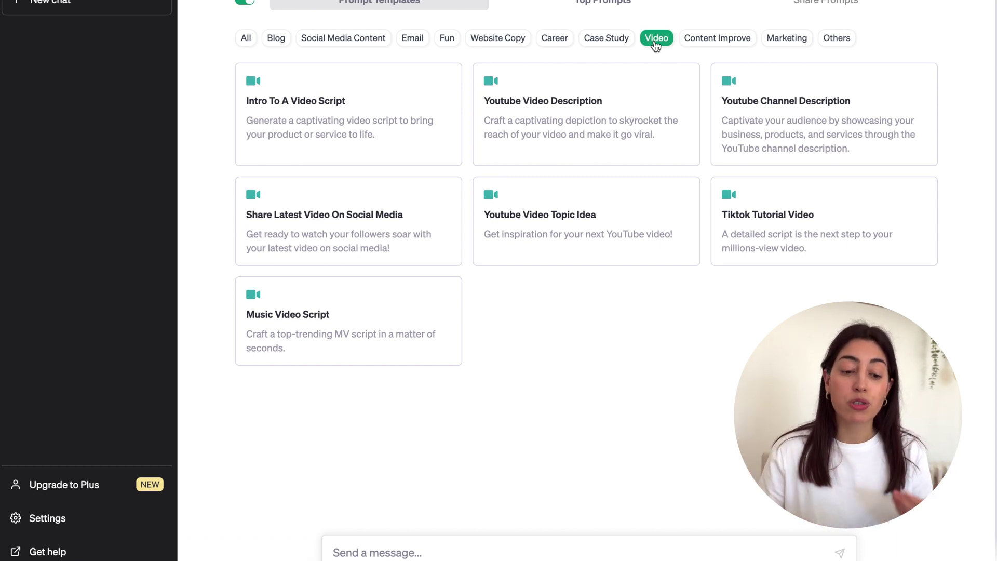
left_click(346, 45)
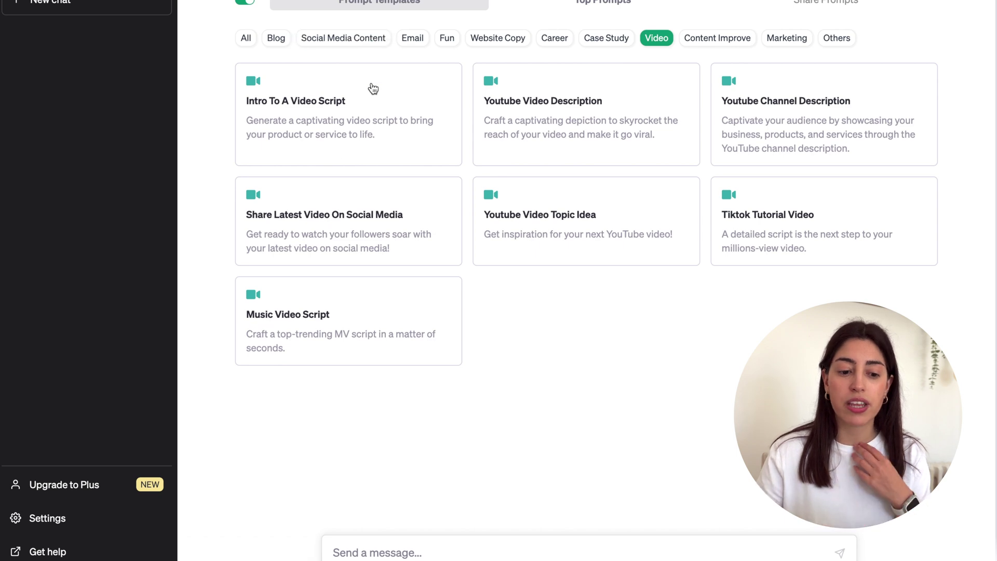
Open the Intro To A Video Script template and examine the main points it asks for, such as the objective.
left_click(375, 116)
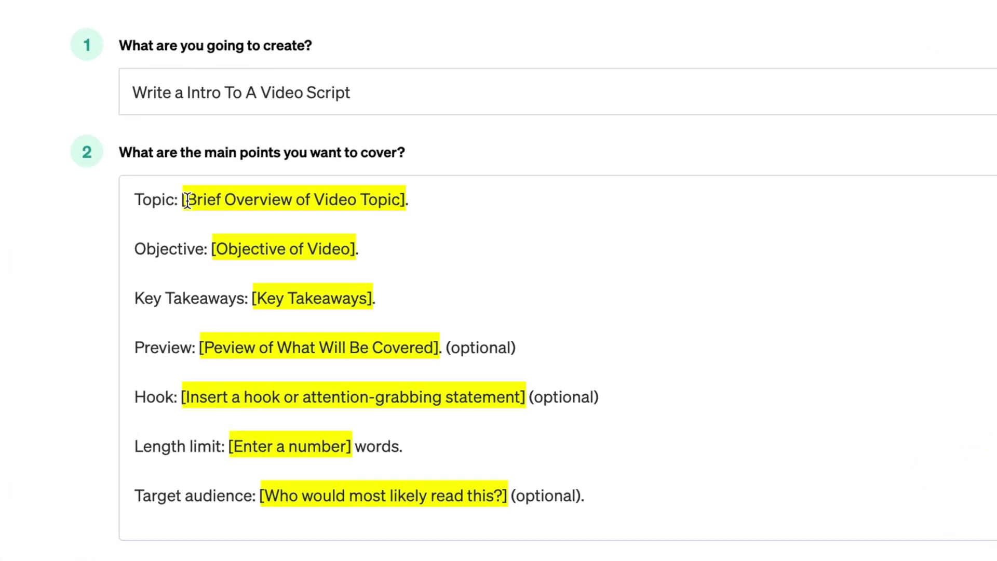
left_click_drag(217, 253, 365, 256)
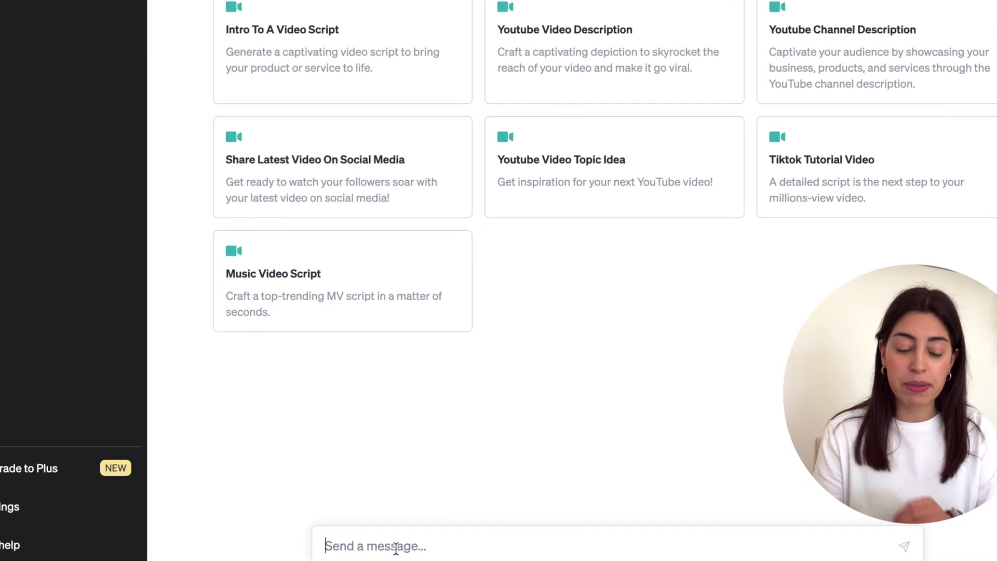
Send ChatGPT the prompt "Hazme una descripción SEO para un vídeo de youtube que se titula: mis 3 herramientas de productividad".
type("Hazme ")
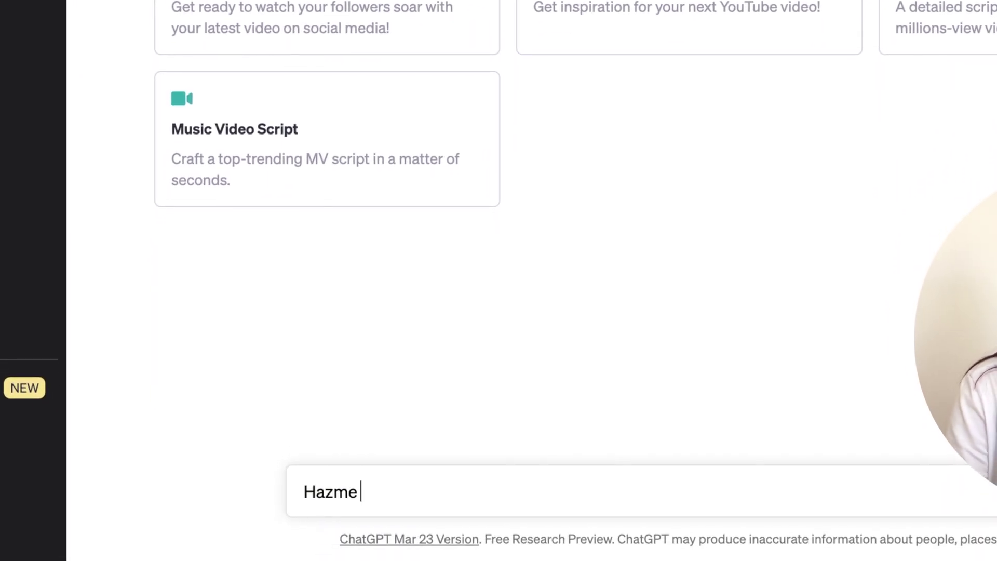
type("una descripción SEO para un v")
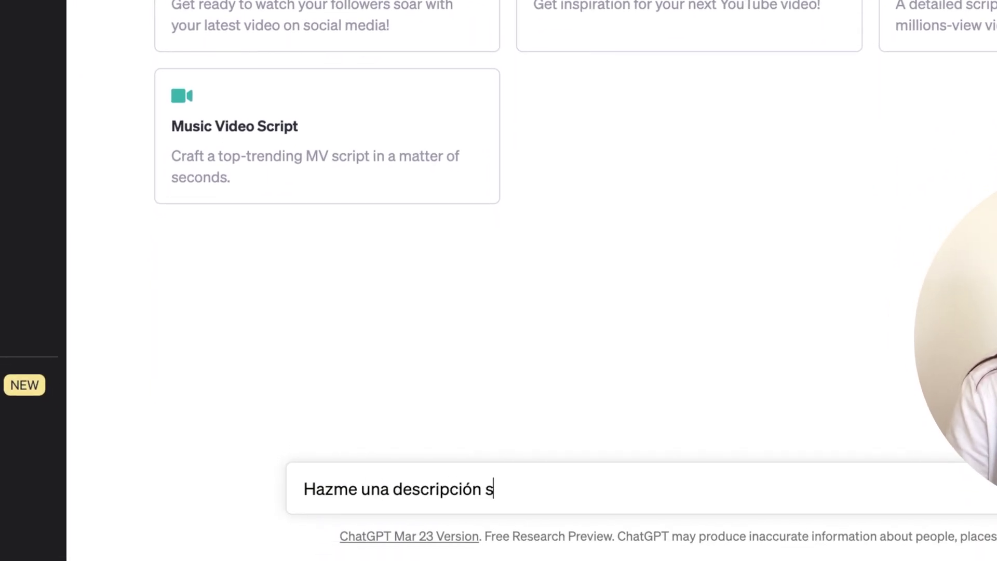
type("ídeo de youtube que se titula:")
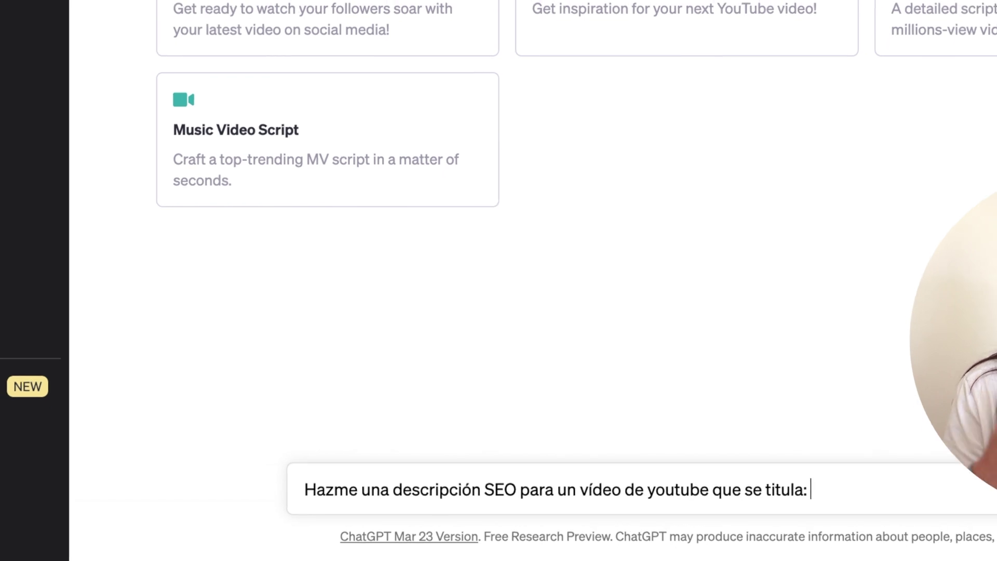
type("mis 3 herramientas de productividad")
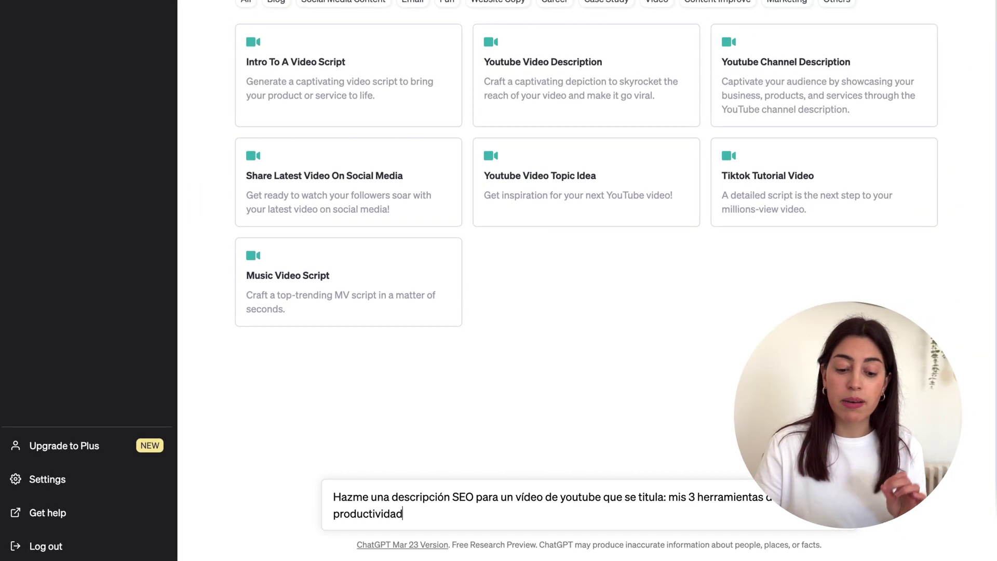
key("Return")
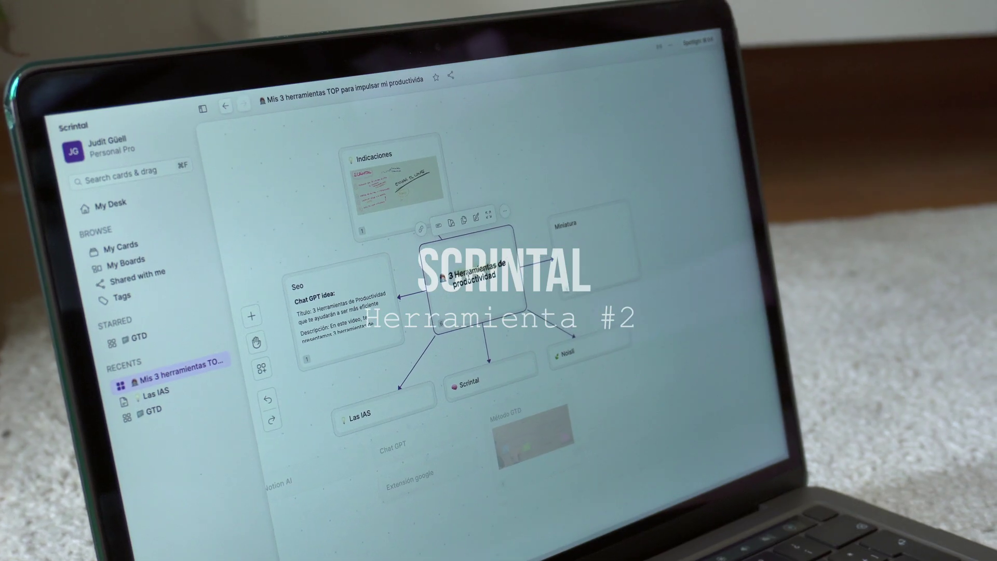
left_click(498, 300)
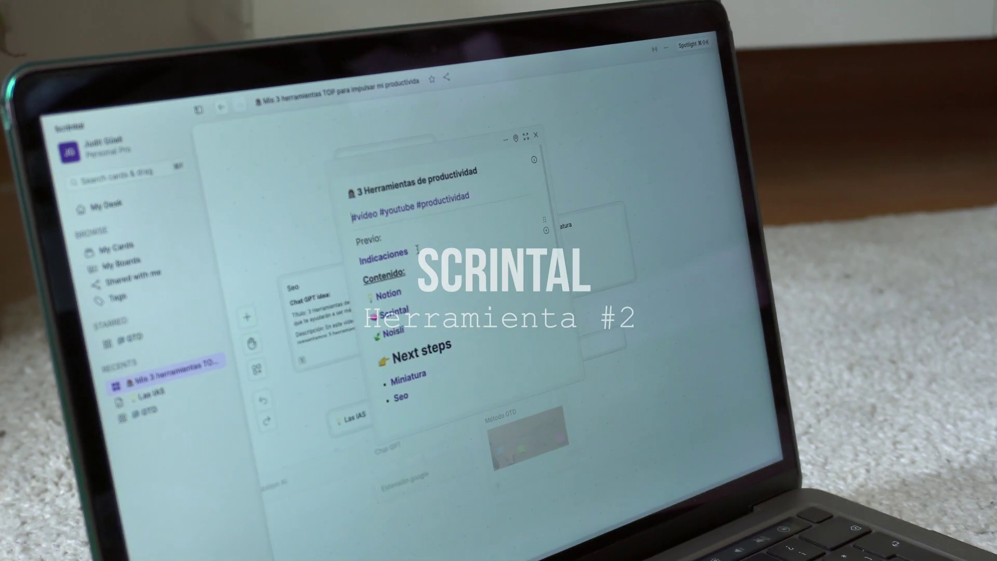
scroll(432, 270, "down", 5)
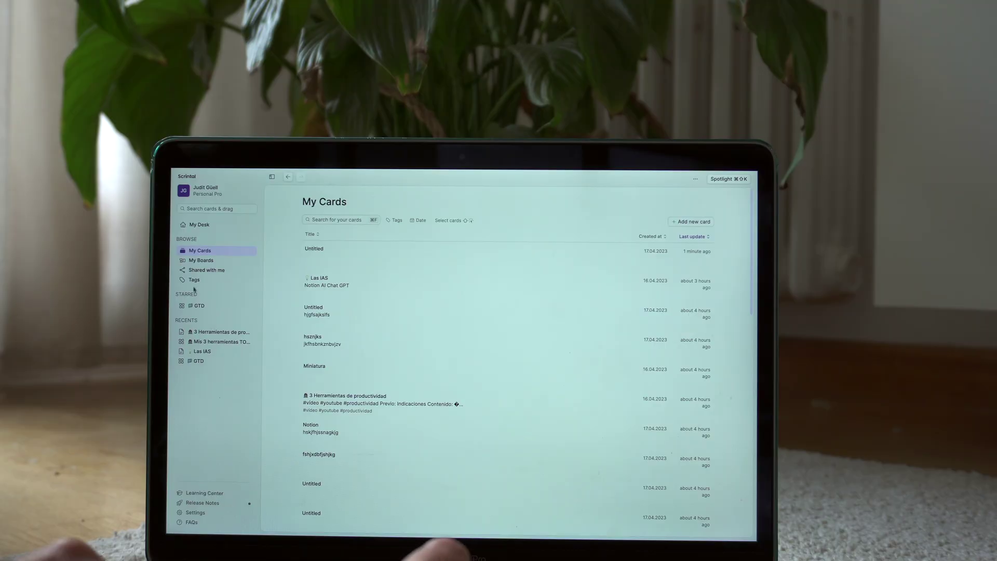
left_click(202, 304)
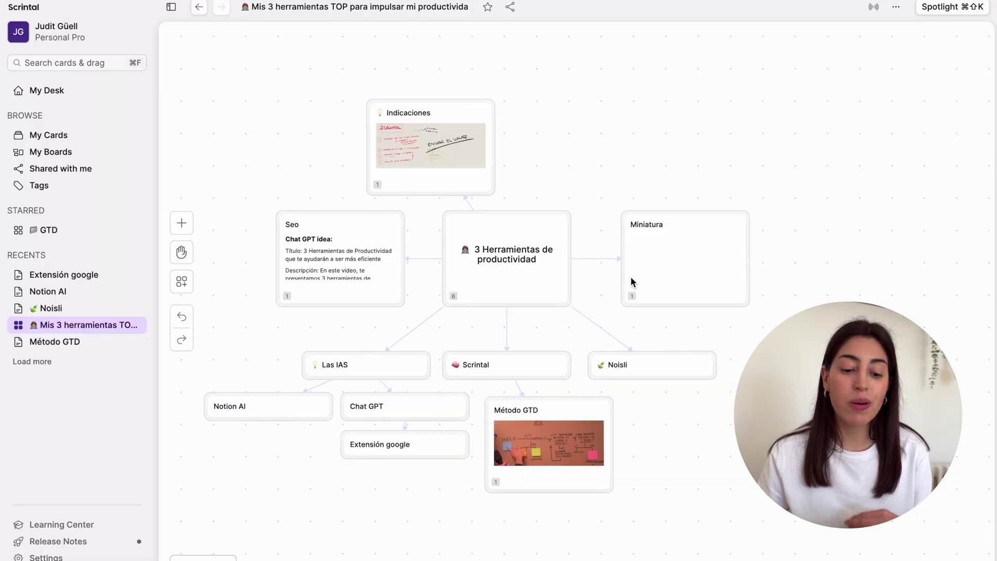
scroll(493, 189, "left", 2)
scroll(494, 189, "down", 1)
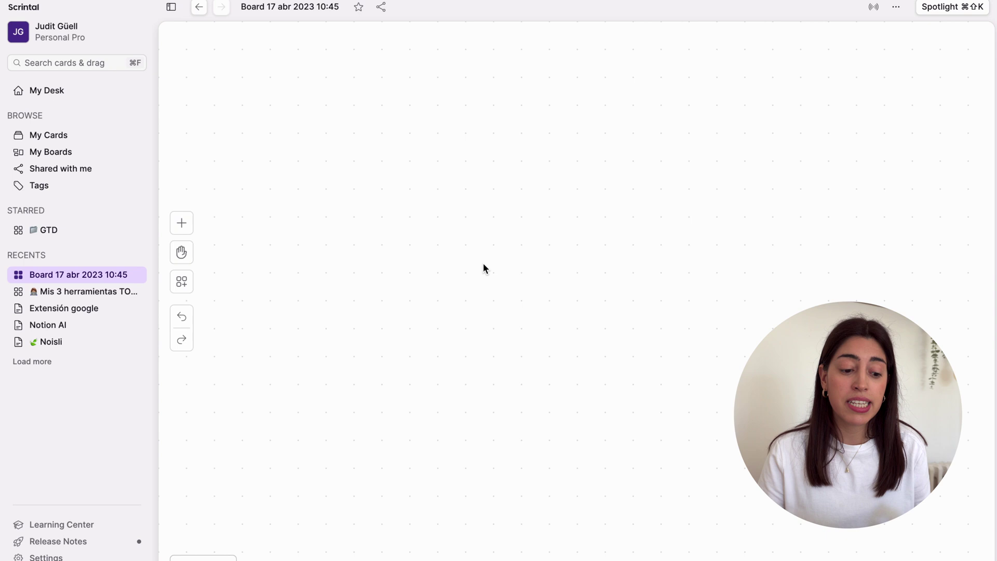
Add a card titled "fshjxdbfjshjkg" to the empty board and switch its display to a centred title.
double_click(445, 190)
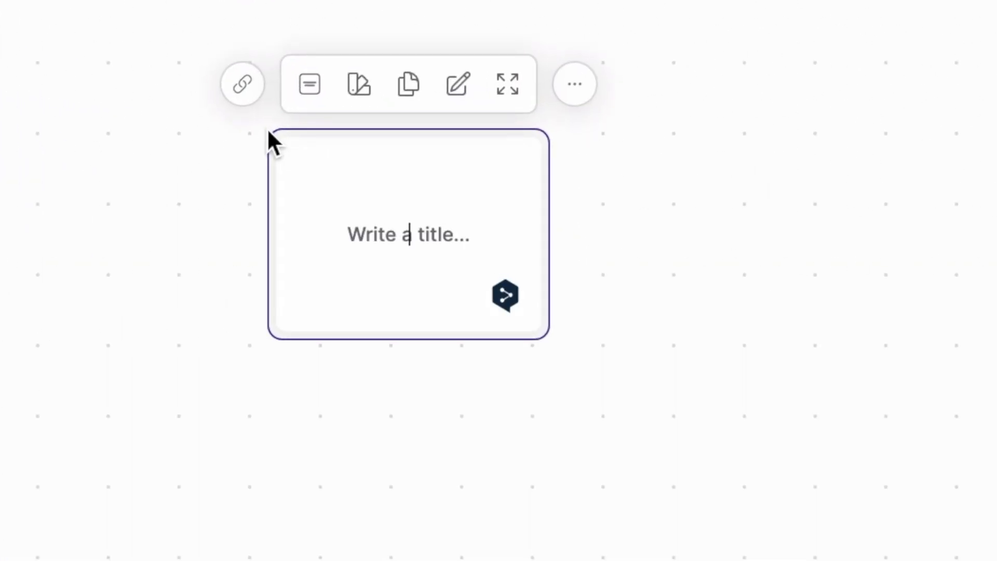
type("fshjxdbfjshjkg")
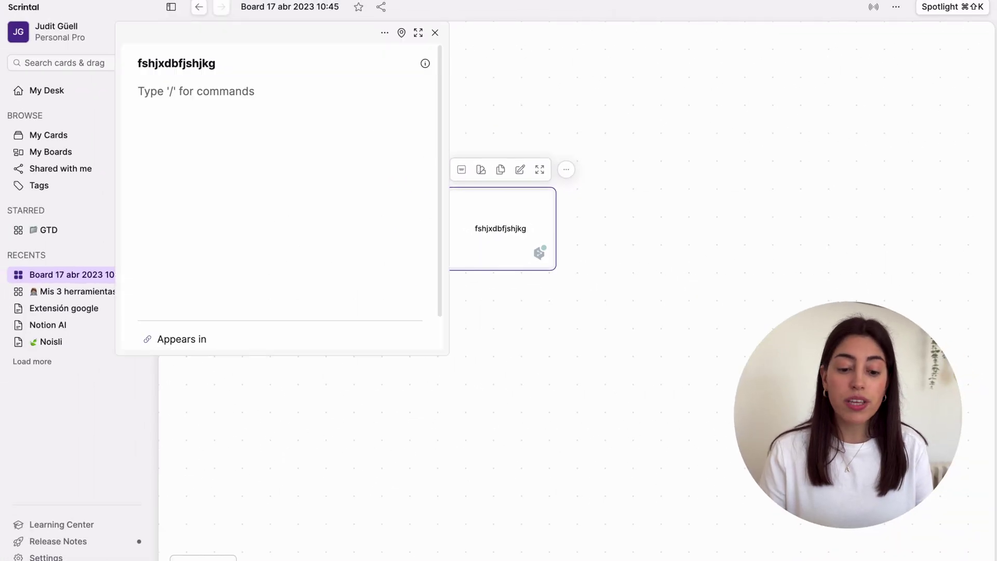
key("Return")
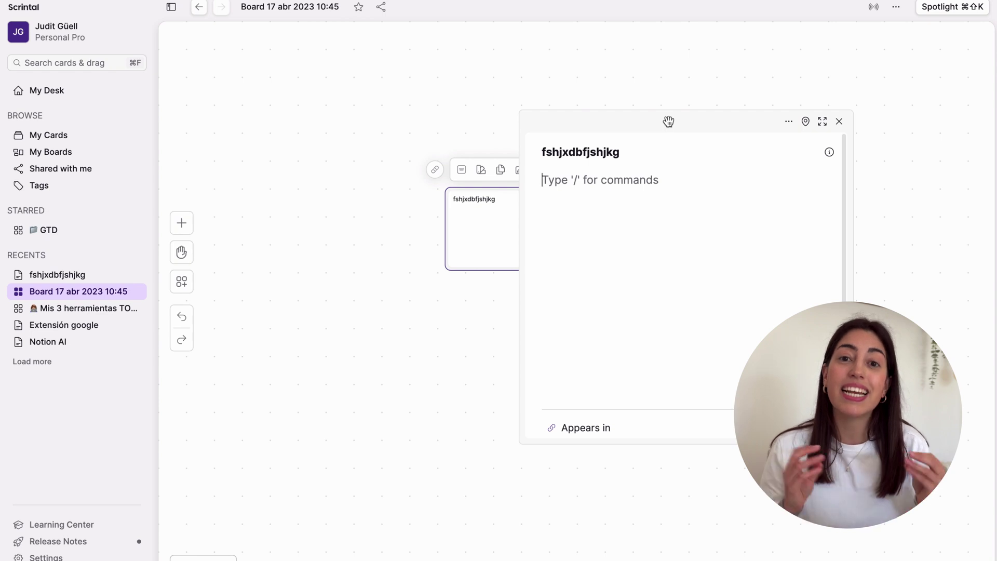
key("Escape")
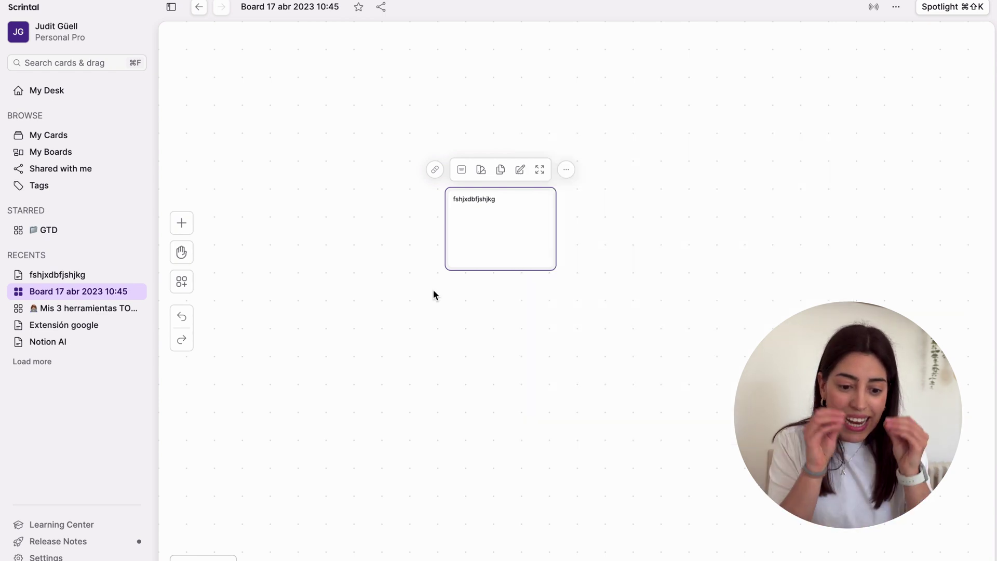
left_click(461, 169)
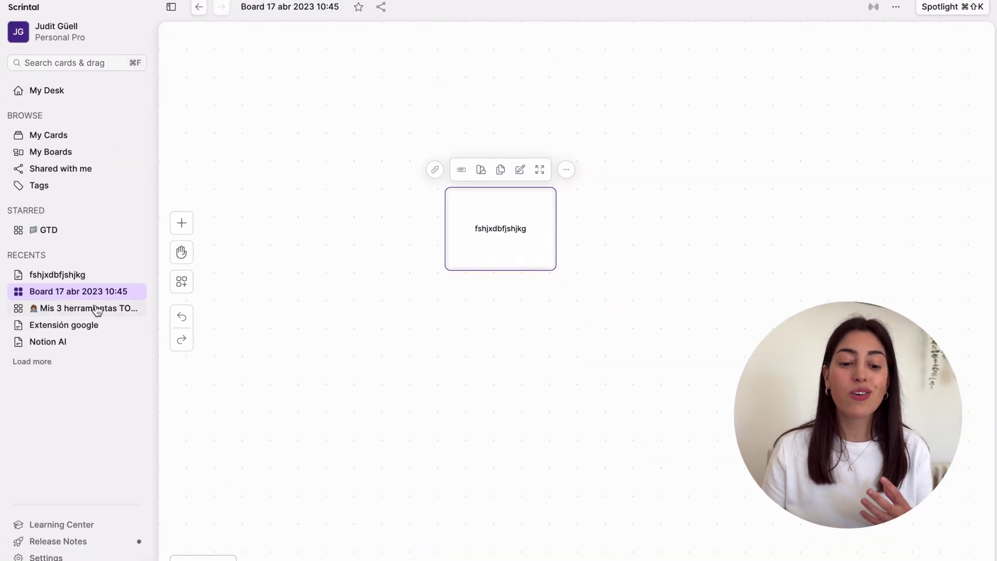
Go to the "Mis 3 herramientas TOP" board and open its "3 Herramientas de productividad" card.
left_click(98, 310)
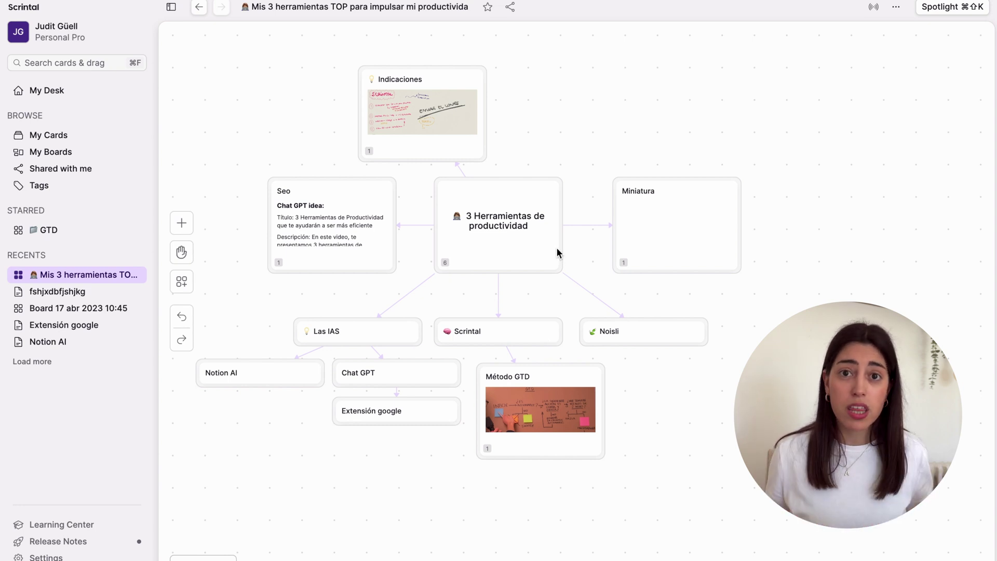
double_click(528, 249)
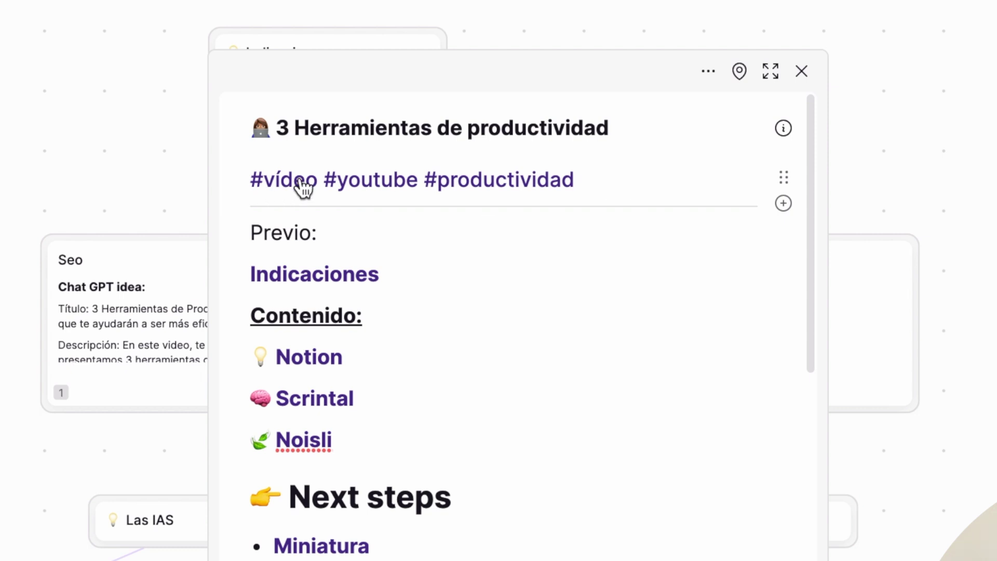
Start another tag after #productividad on the card's tag line, look through the existing tags and abandon it.
left_click(719, 172)
type("#")
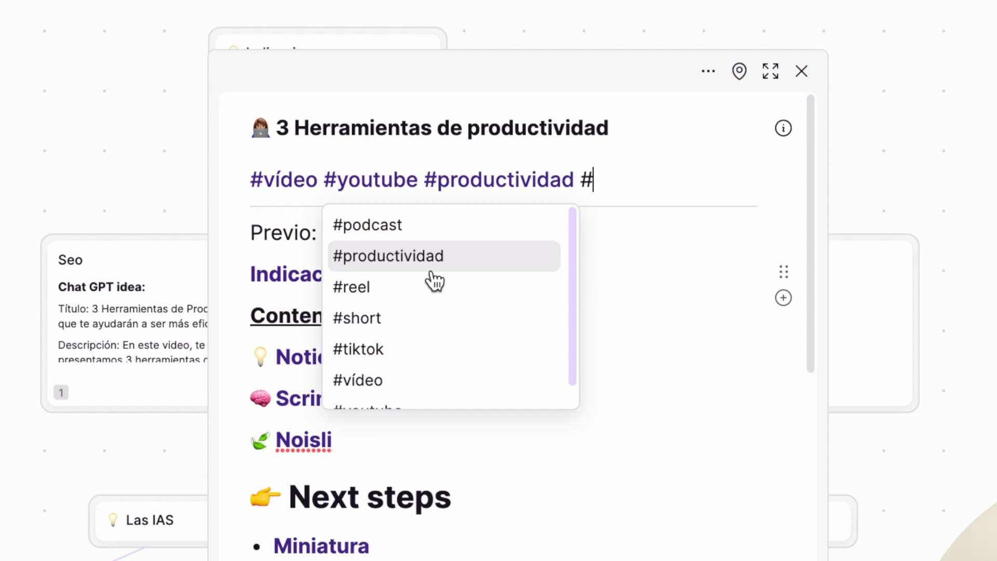
scroll(418, 274, "down", 1)
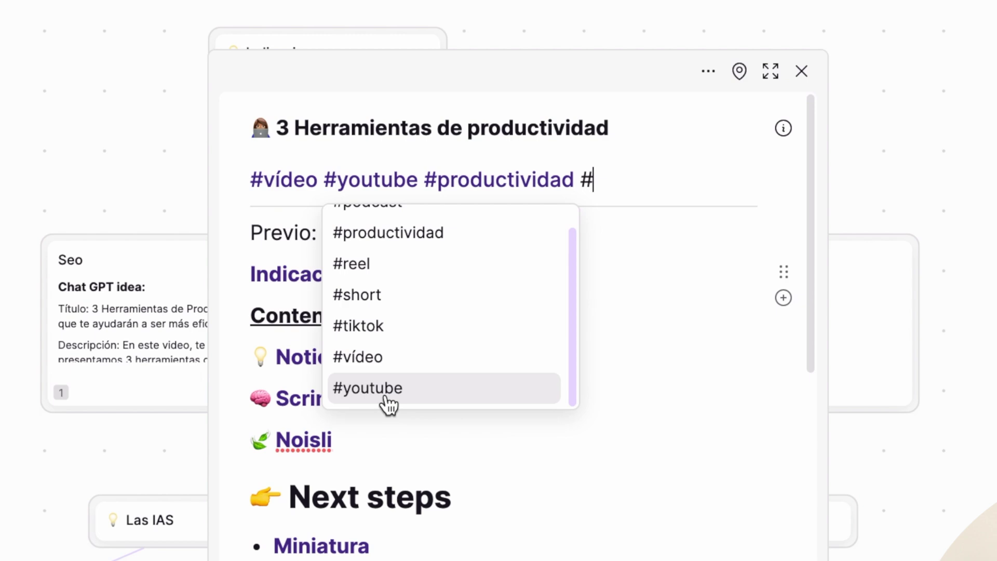
left_click(652, 197)
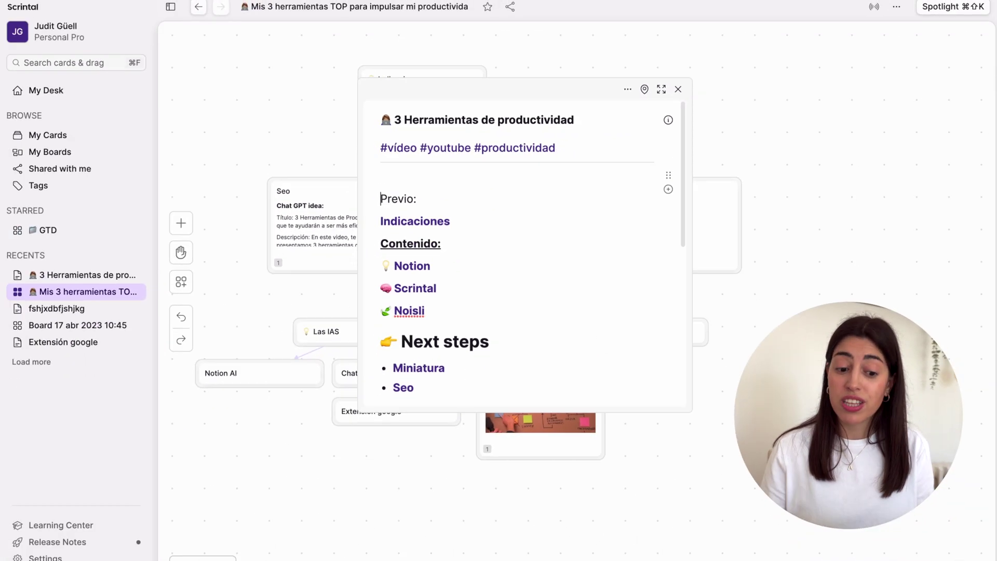
Try to insert a horizontal rule on the blank line above "Previo:", and remove that blank line.
type("/")
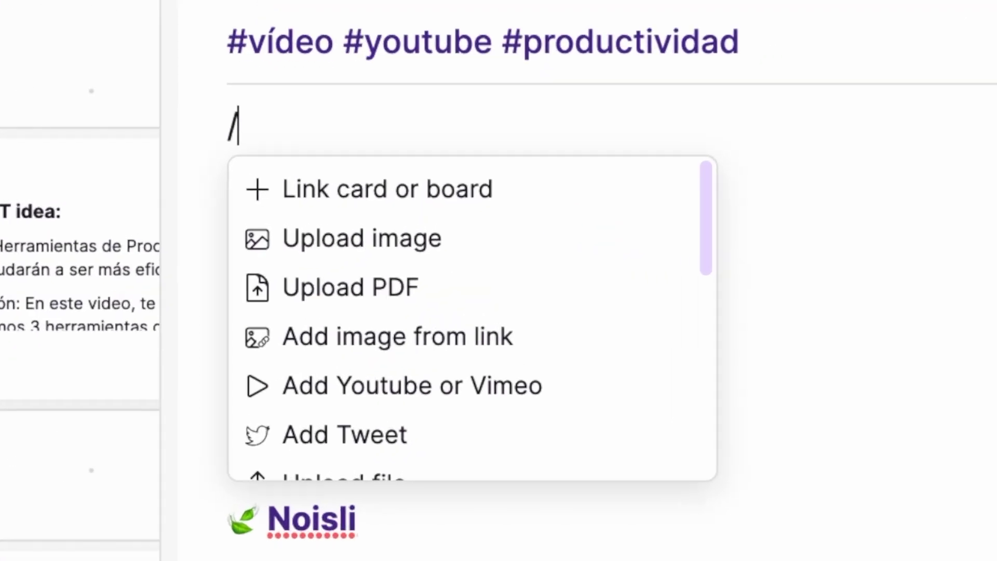
scroll(281, 306, "down", 10)
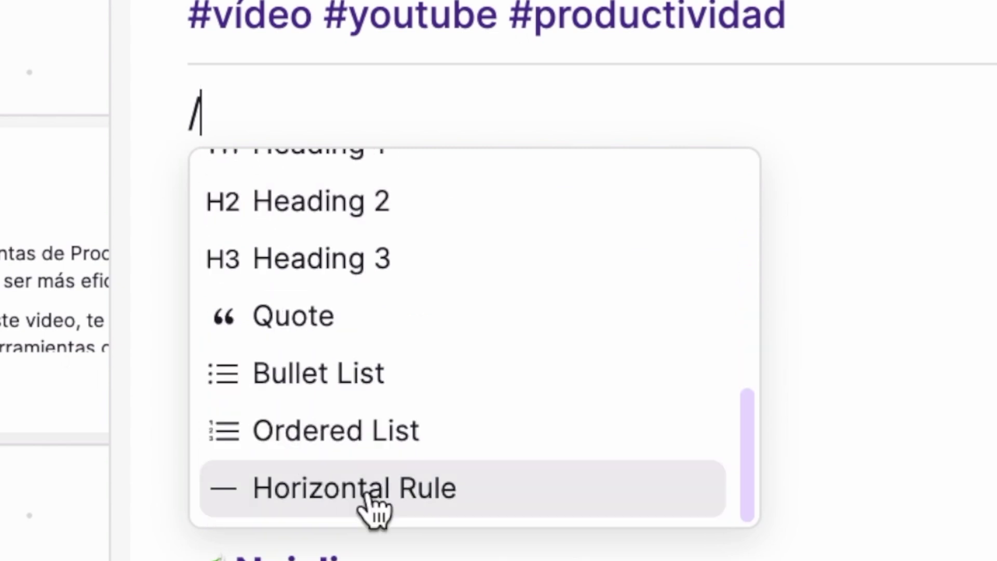
left_click(368, 496)
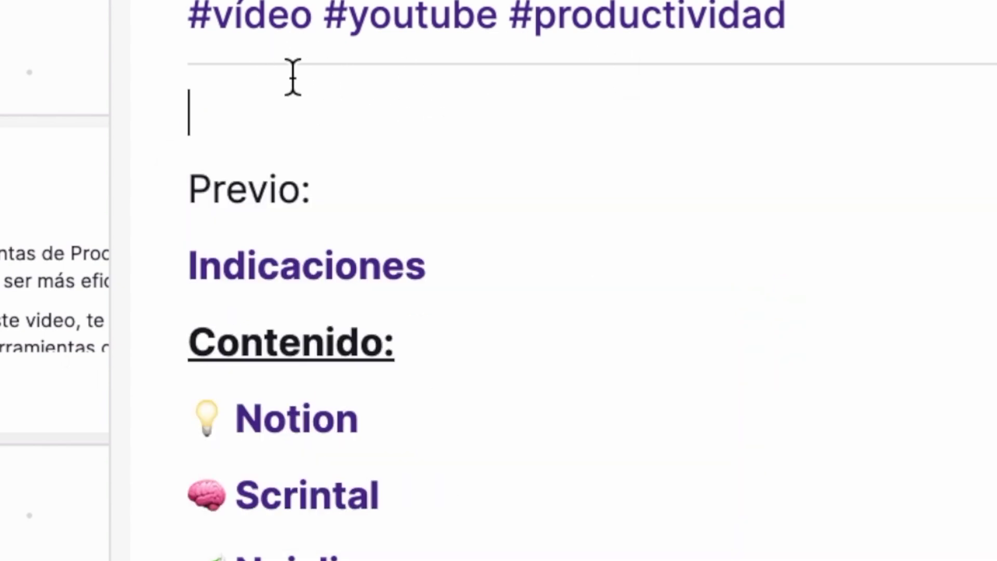
key("BackSpace")
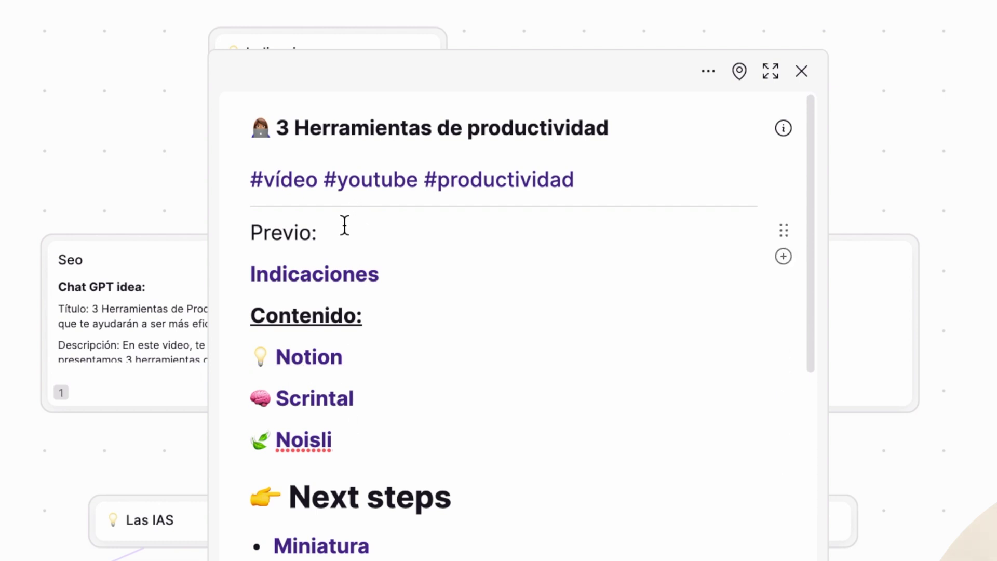
Link a newly created card named "Notion" on a line below "Previo:" and give it the body text "hskjfhjssnagkjg".
key("Return")
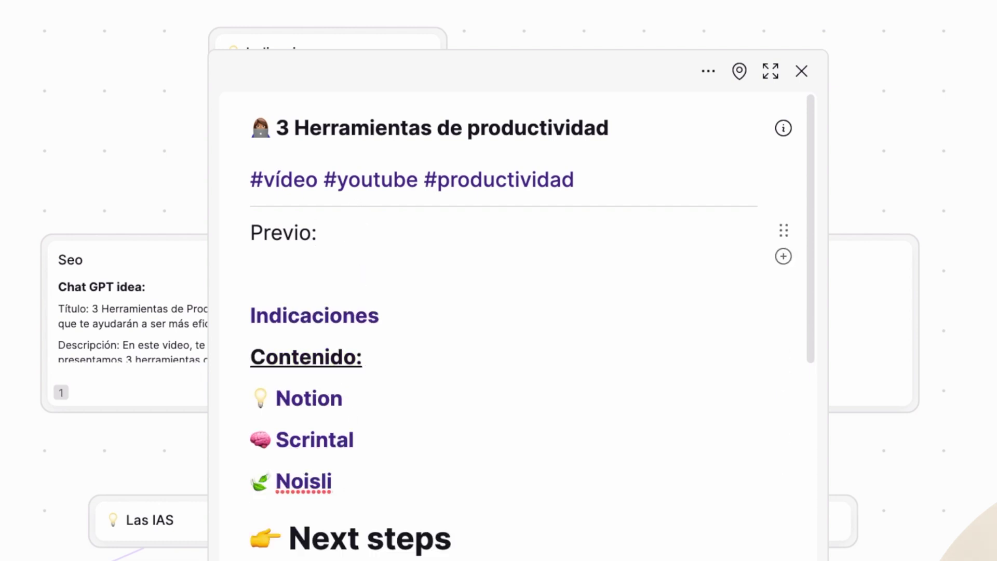
type("+")
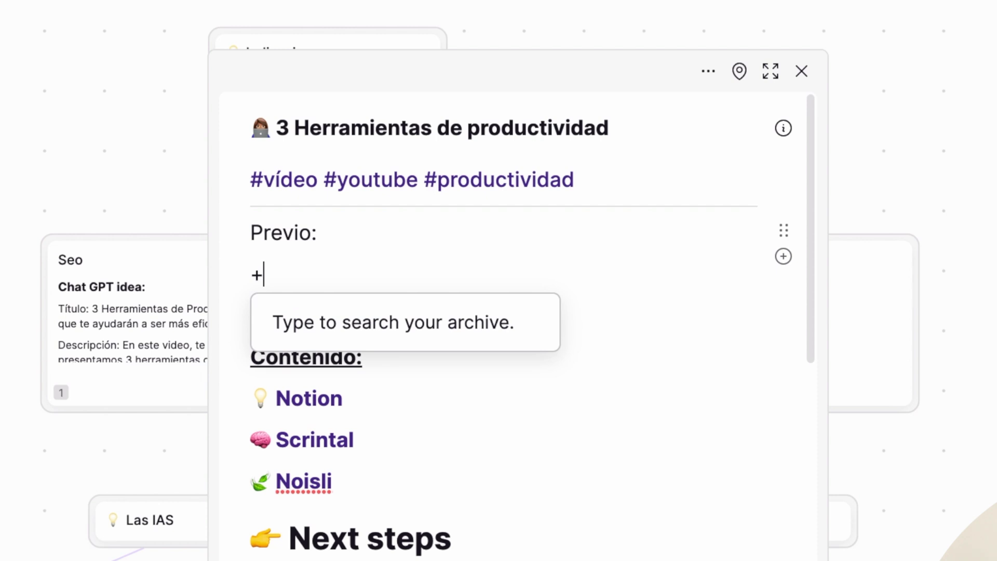
type("Notion")
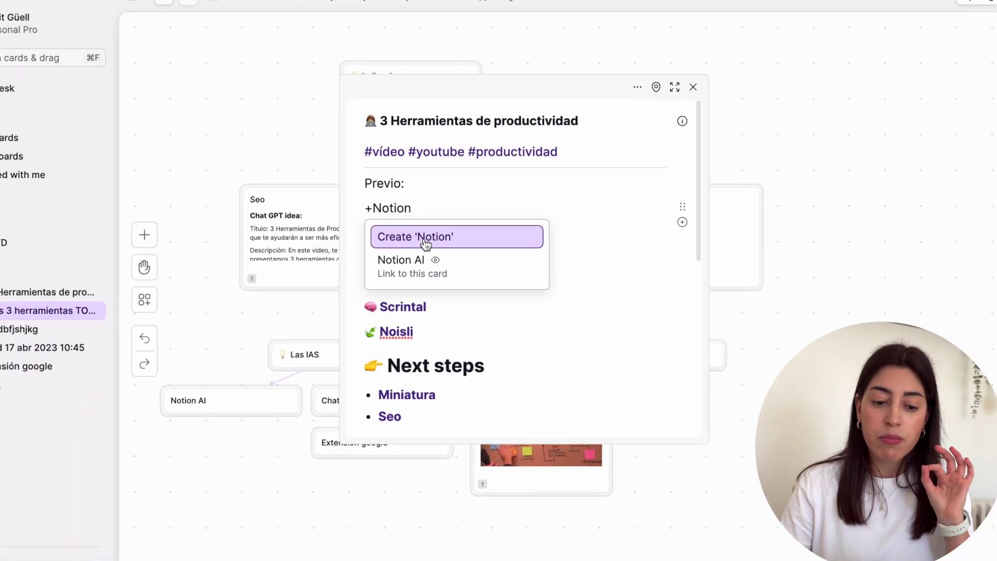
left_click(424, 243)
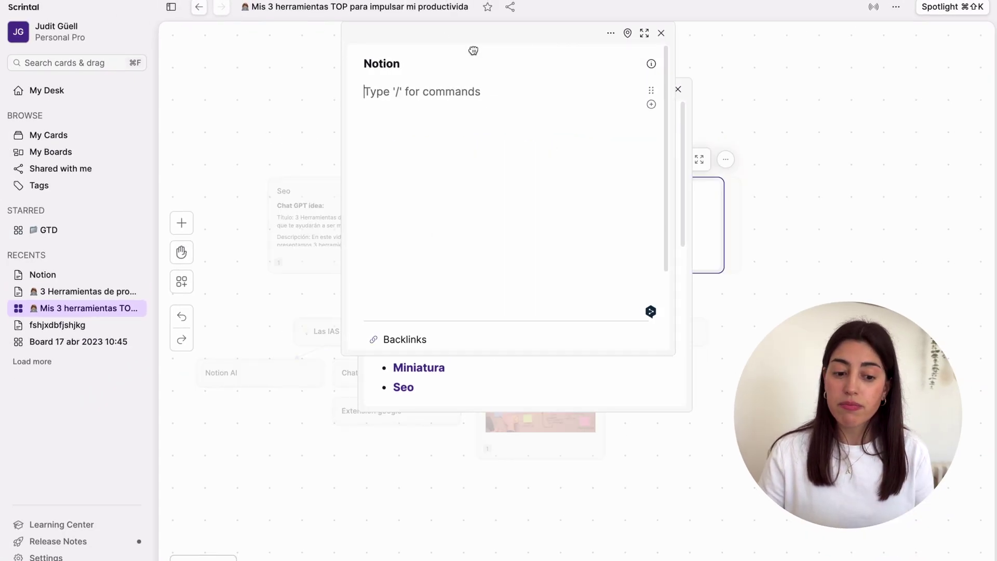
left_click_drag(457, 47, 628, 127)
type("hskjfhjssnagkjg")
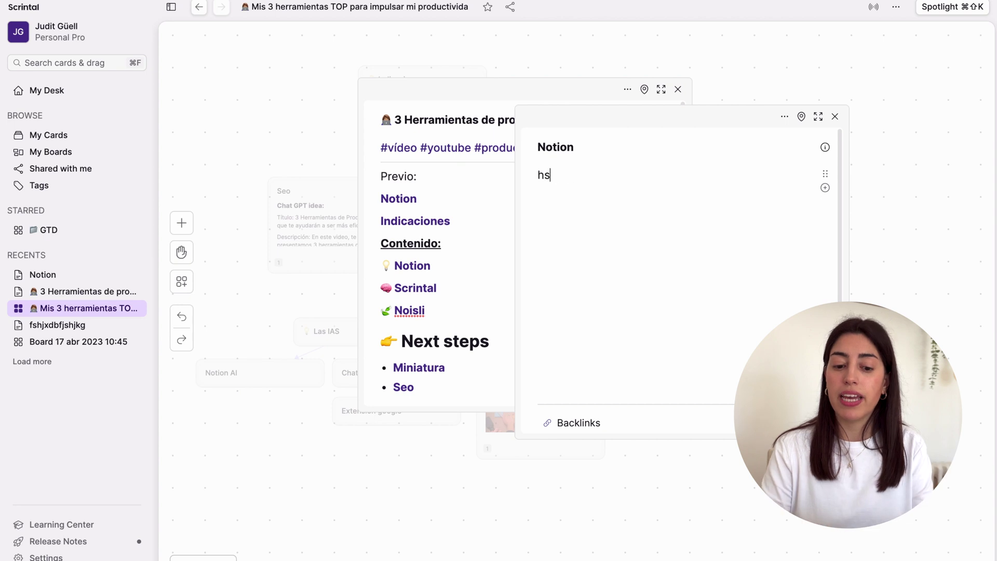
left_click(835, 116)
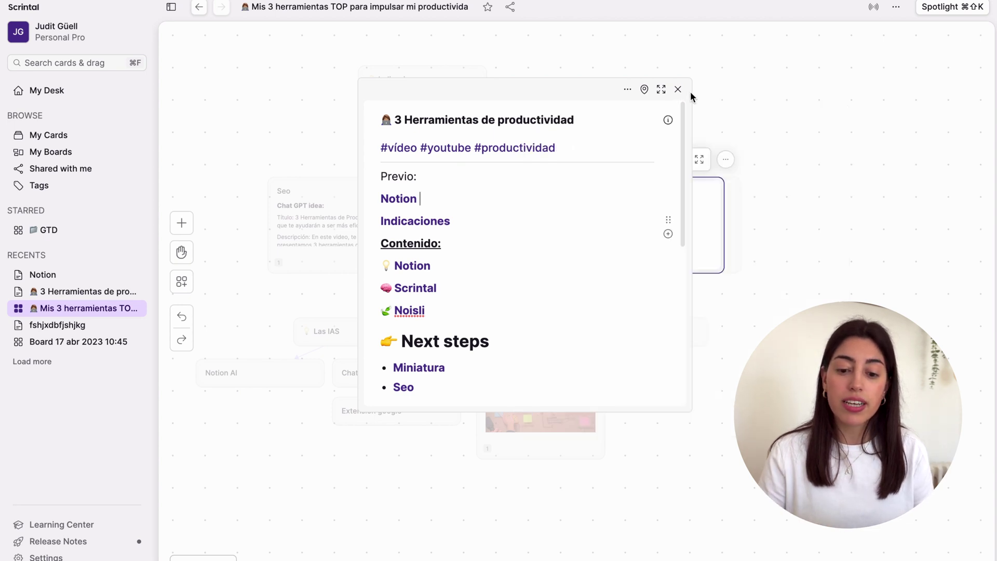
Close the main card, place the "Notion" card above "Miniatura" on the board and delete it.
left_click(678, 89)
left_click_drag(645, 249, 631, 112)
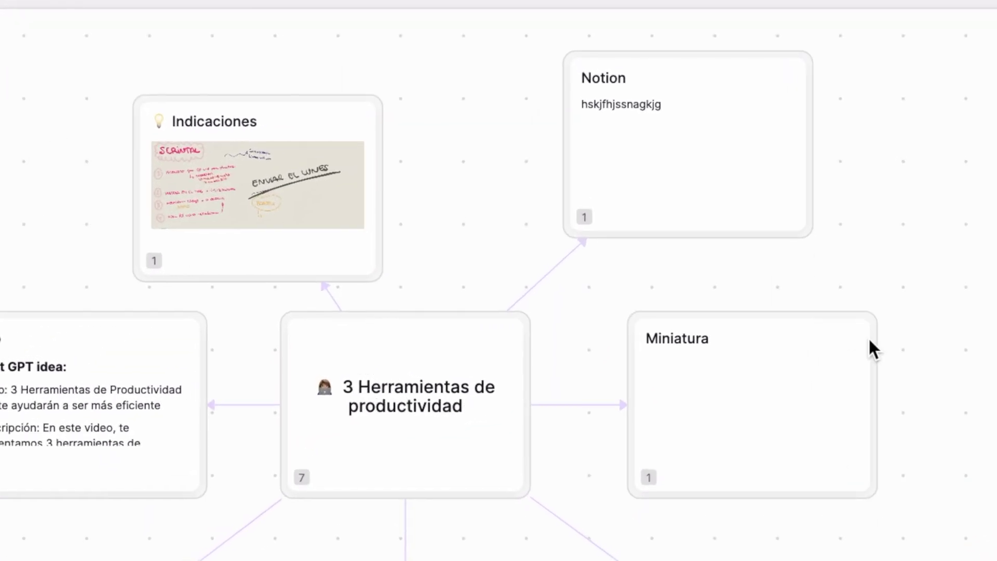
left_click_drag(869, 167, 556, 125)
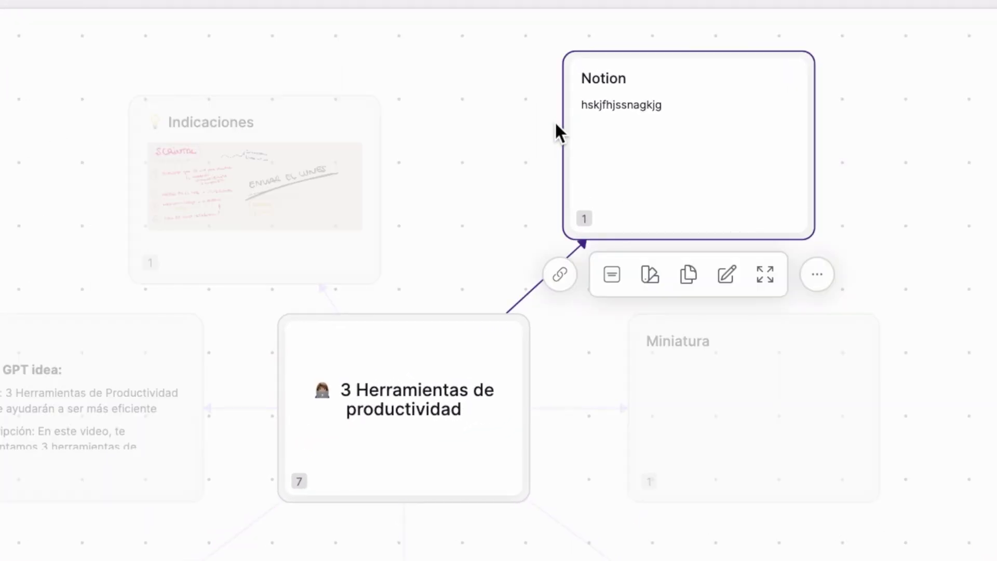
key("Delete")
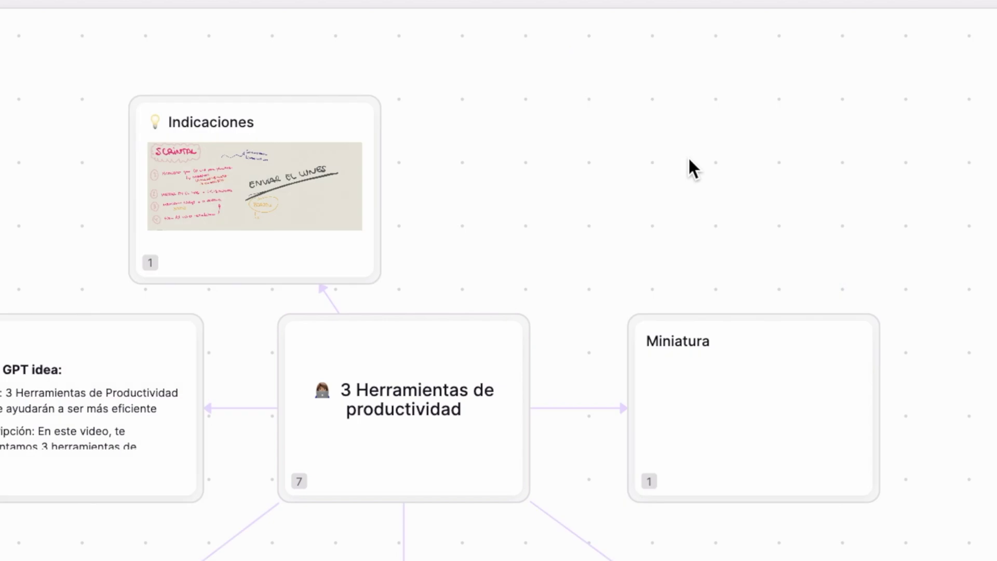
Check the links in the "3 Herramientas de productividad" card and read the "Seo" card's title, description and keywords.
left_click(400, 429)
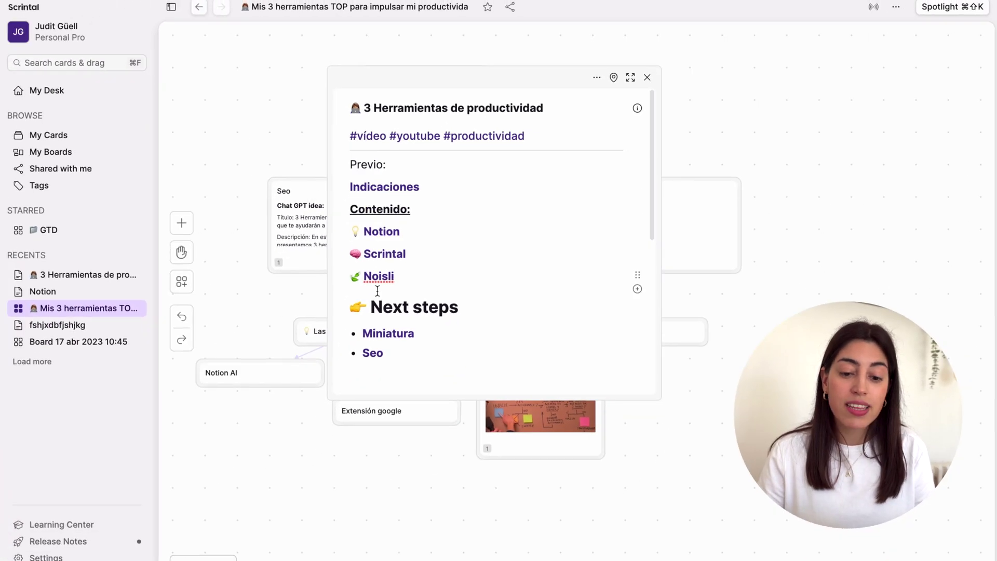
left_click(683, 108)
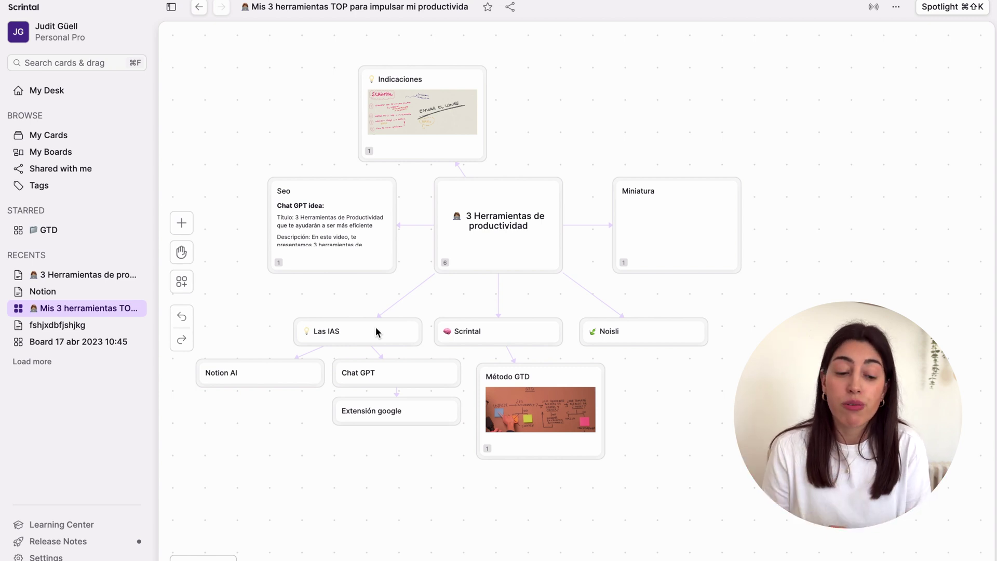
left_click(357, 252)
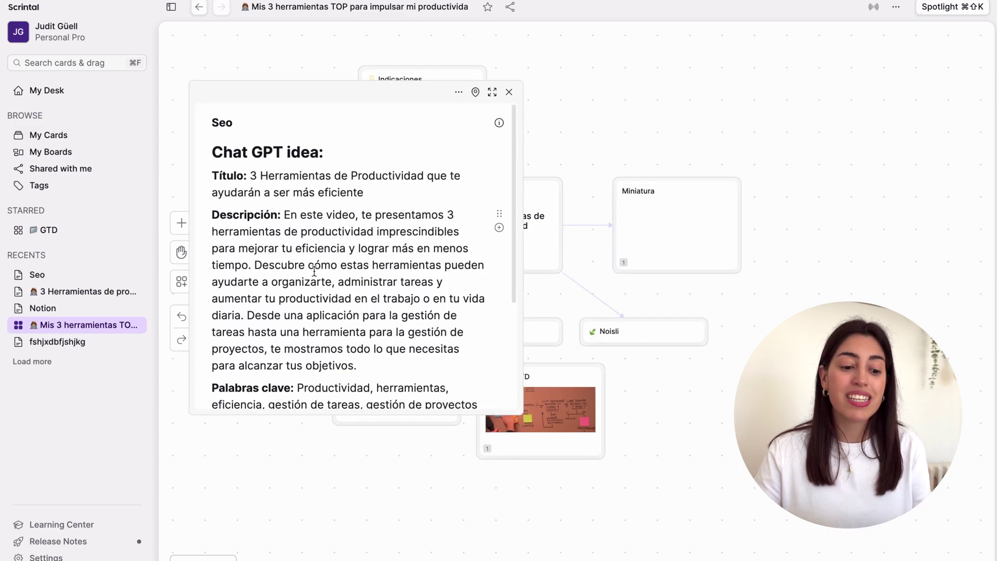
scroll(555, 431, "down", 2)
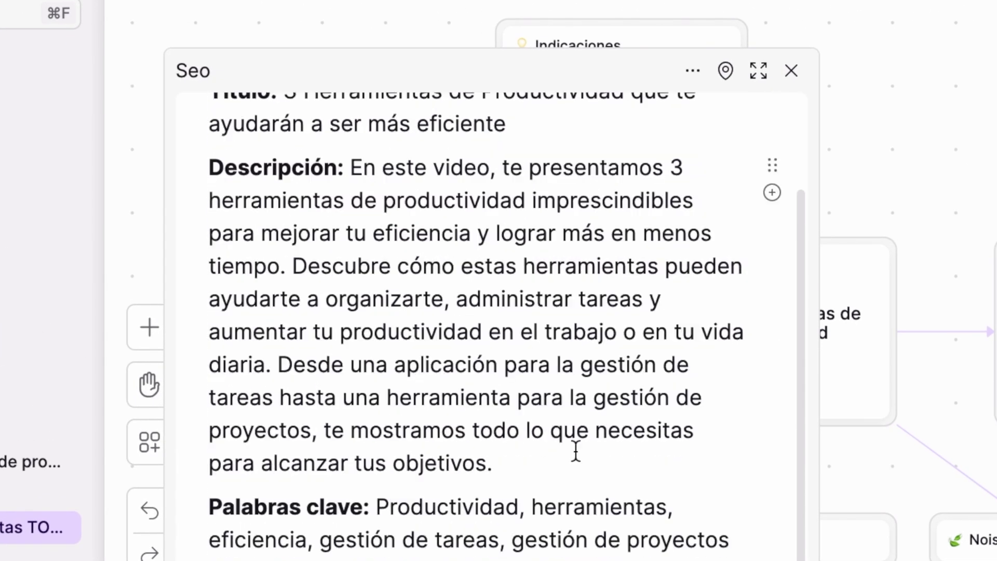
scroll(575, 451, "up", 2)
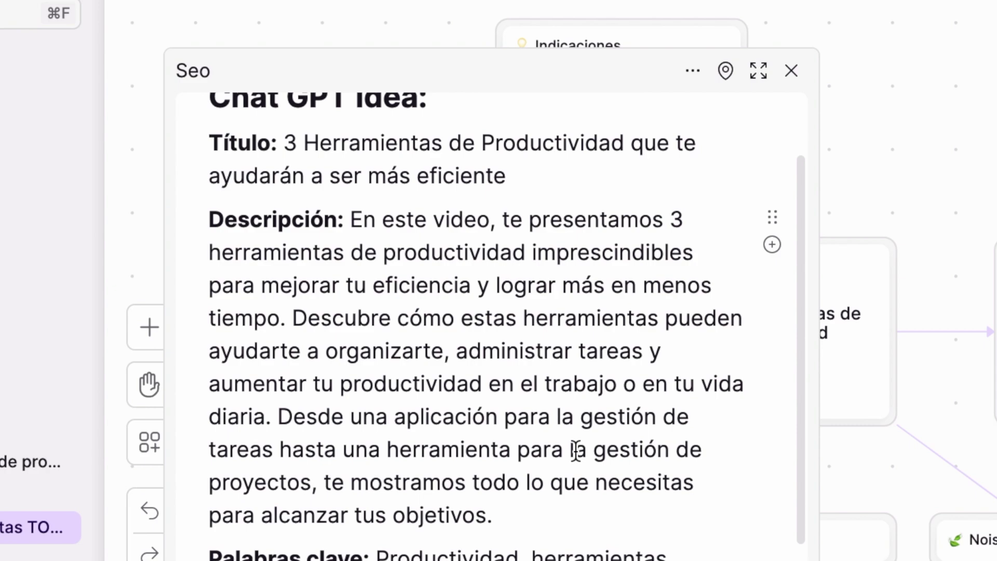
scroll(575, 450, "down", 4)
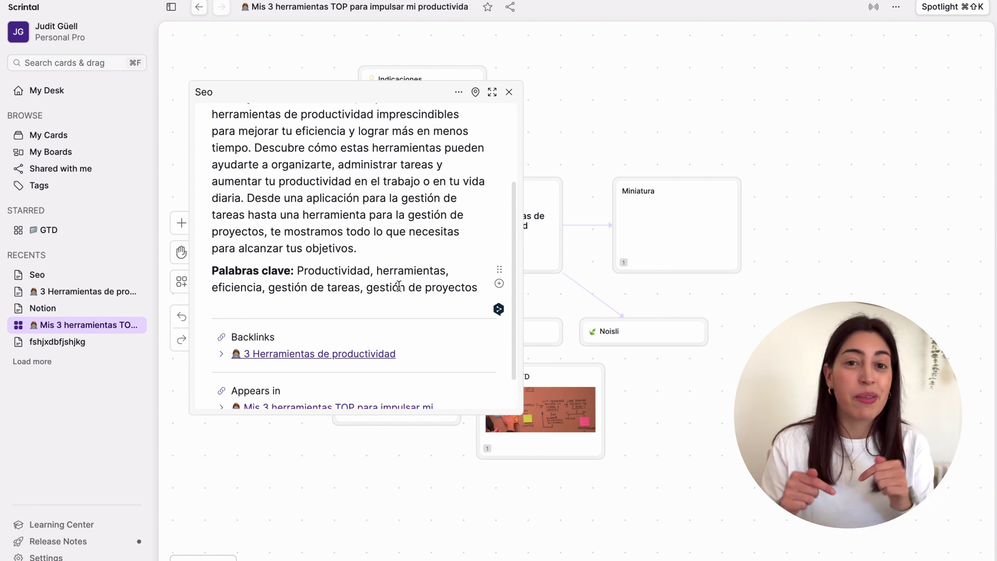
scroll(398, 286, "up", 3)
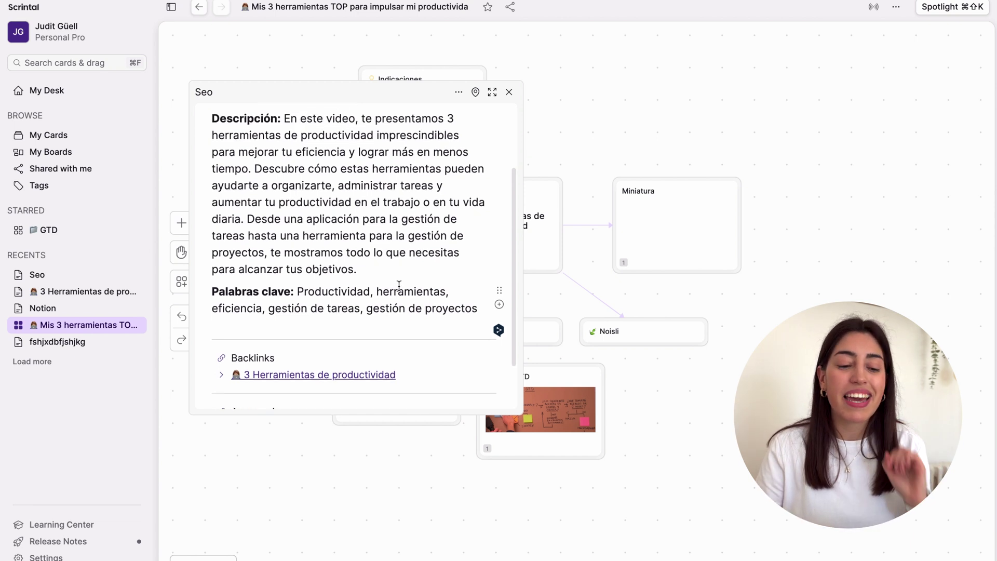
scroll(471, 225, "up", 3)
left_click(509, 92)
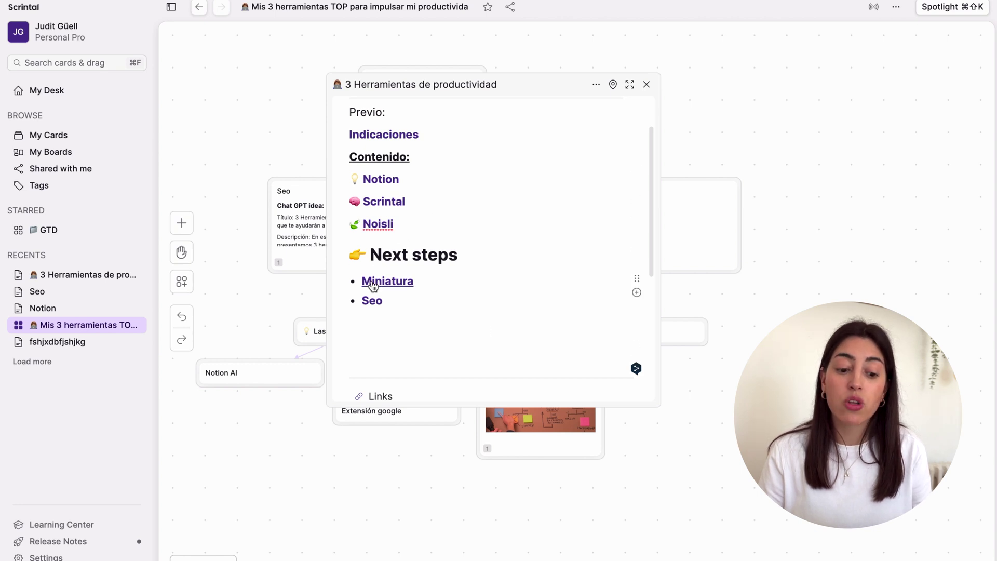
Browse the insert commands in the empty "Miniatura" card and check the image on the "Indicaciones" card.
left_click(647, 84)
left_click(684, 242)
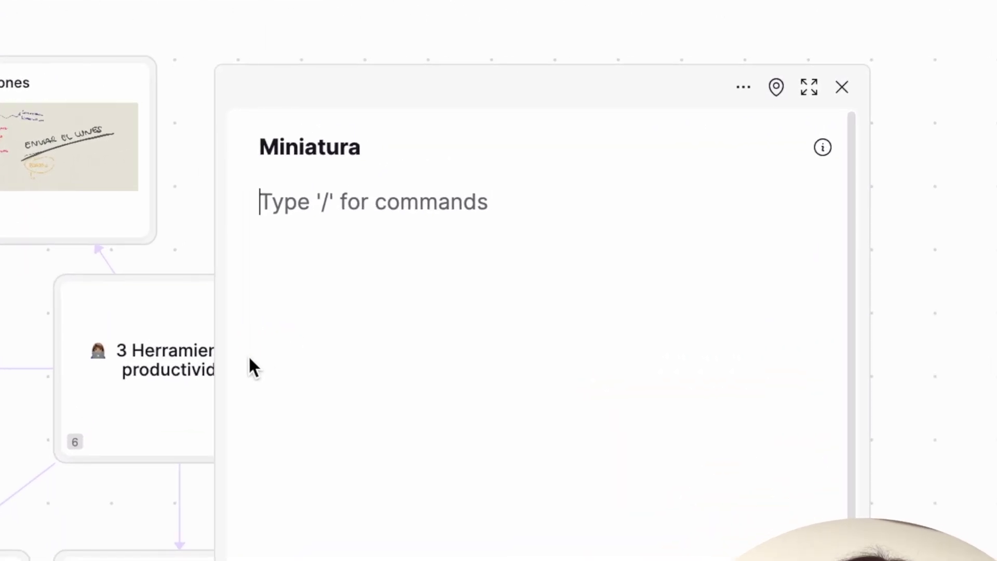
type("/")
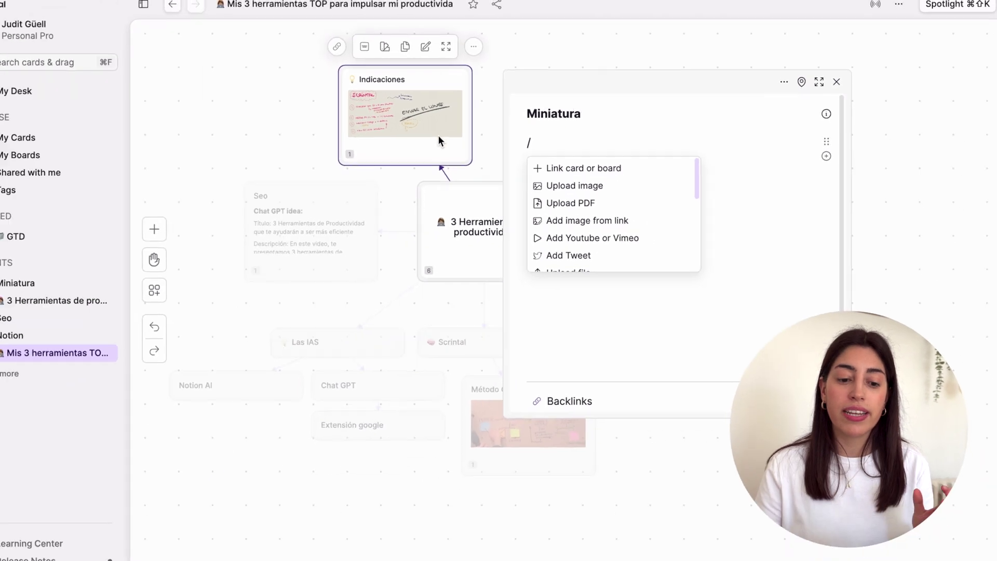
left_click(202, 172)
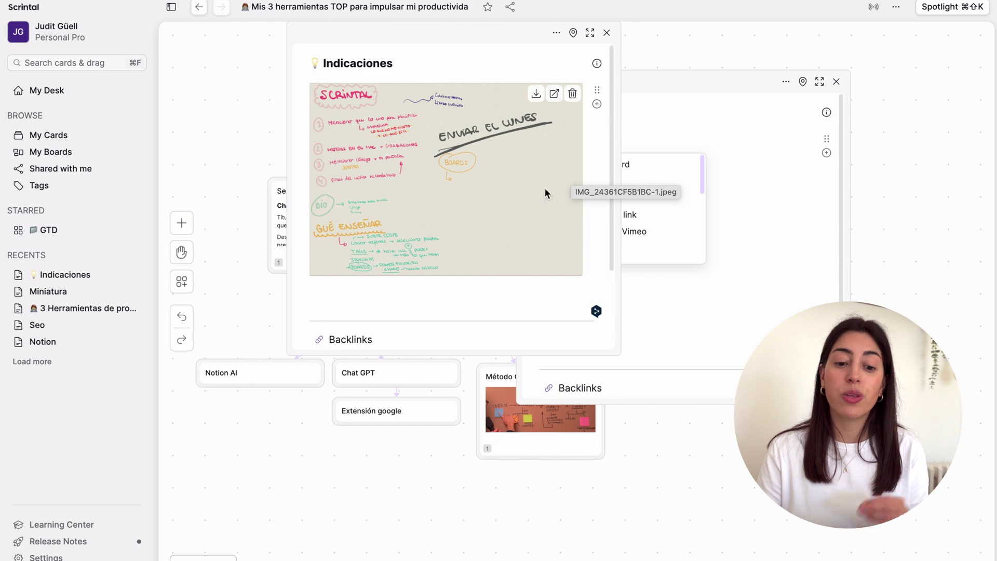
left_click(606, 34)
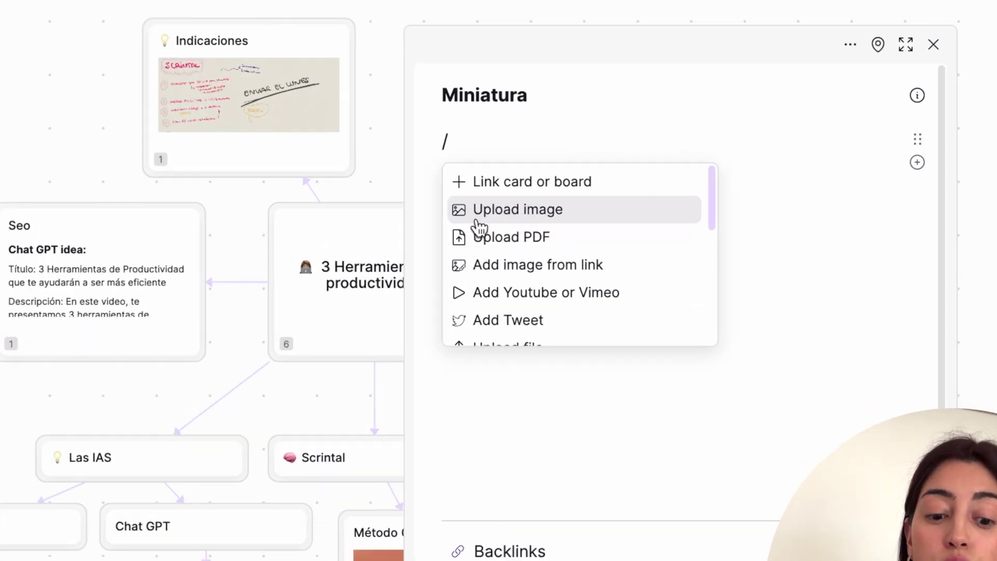
scroll(367, 334, "down", 2)
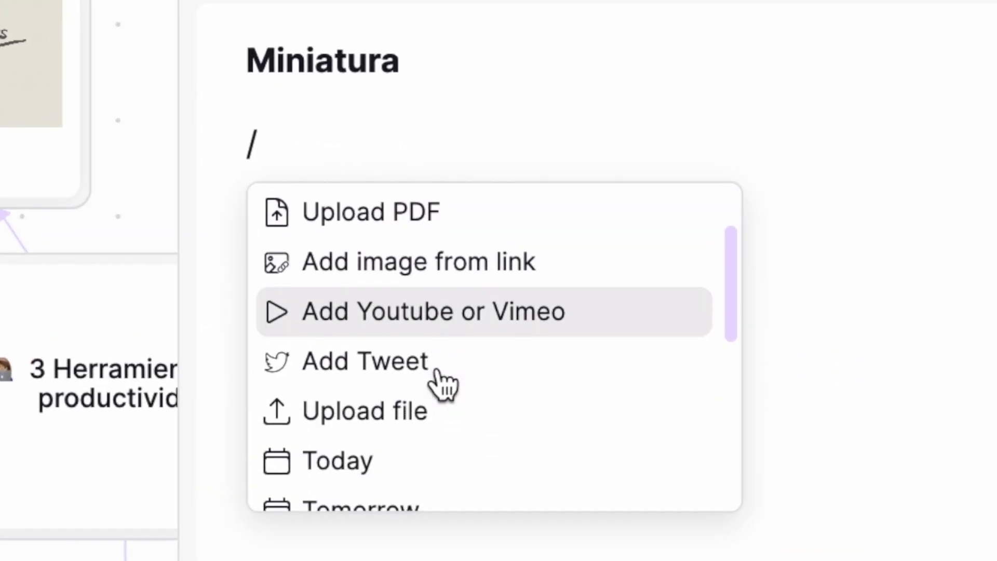
scroll(407, 414, "down", 3)
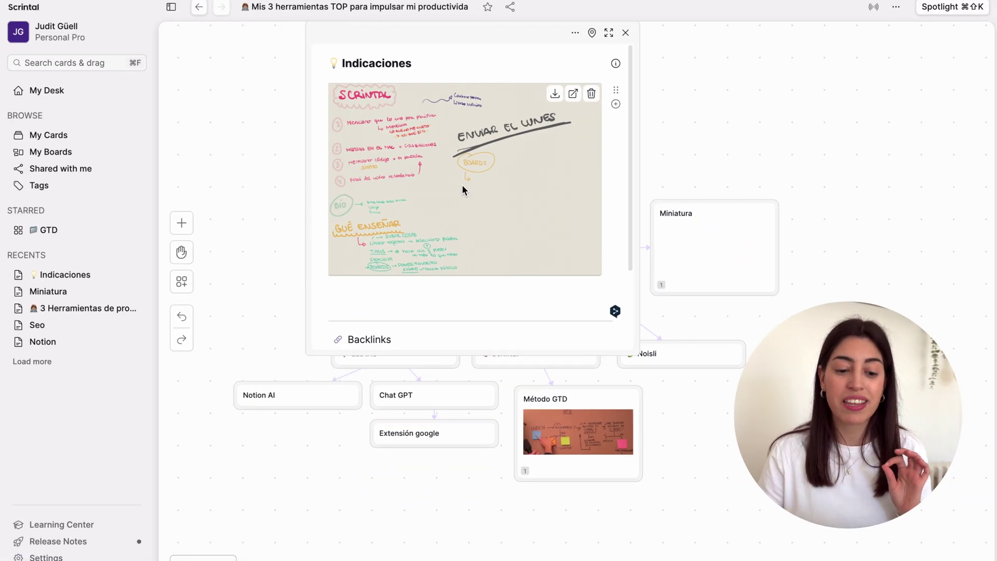
Enlarge the handwritten notes image on the "Indicaciones" card to examine it.
left_click(462, 186)
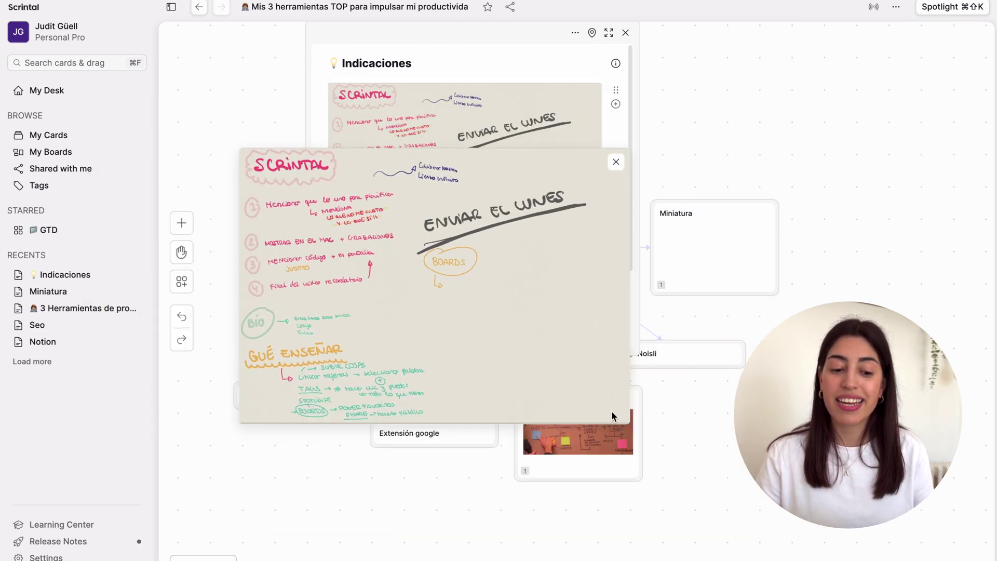
left_click_drag(489, 311, 723, 306)
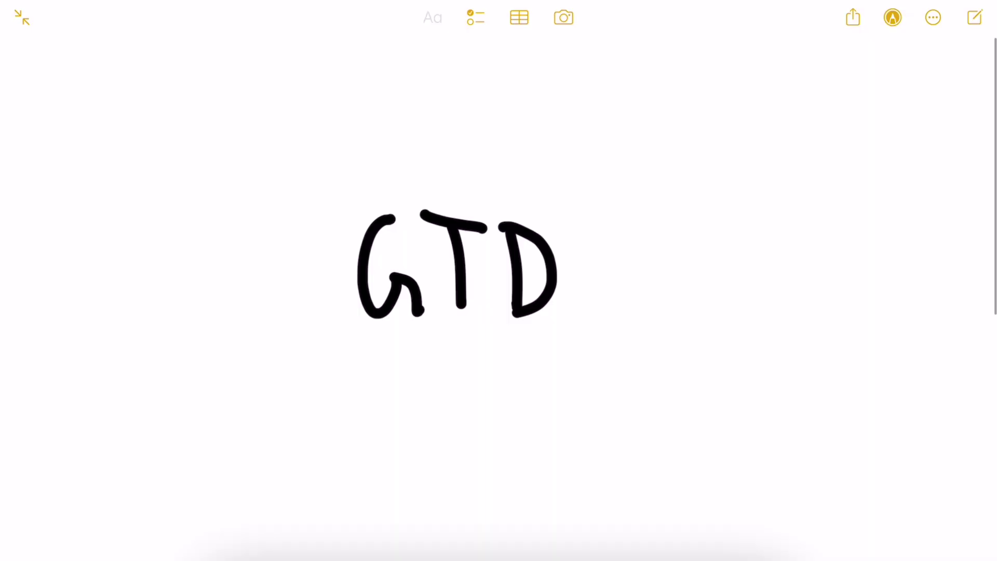
In the Notes app, handwrite "getting things Done" below "GTD" and join each letter to its word with a yellow stroke.
mouse_move(355, 364)
left_mouse_down()
mouse_move(407, 359)
mouse_move(443, 387)
left_mouse_up()
left_click_drag(456, 348, 529, 361)
left_click_drag(549, 337, 552, 359)
left_click_drag(556, 355, 597, 356)
left_click_drag(404, 317, 397, 345)
left_click_drag(467, 316, 485, 339)
left_click_drag(555, 302, 575, 328)
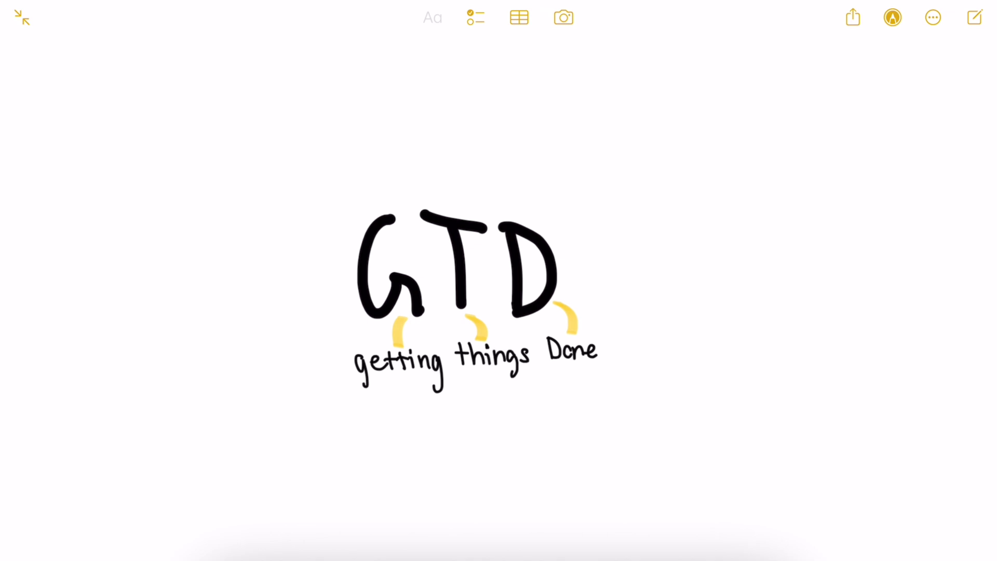
Draw a circled yellow 1 on a blank area, handwrite the first step's heading beside it and underline the heading.
left_click_drag(182, 193, 200, 214)
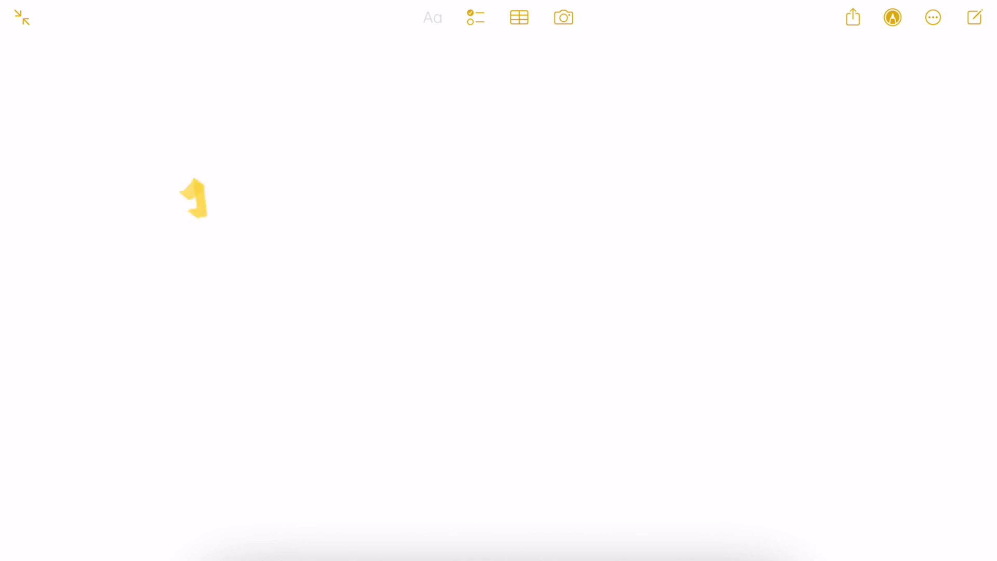
left_click_drag(213, 155, 205, 153)
left_click_drag(280, 179, 280, 210)
left_click_drag(295, 213, 322, 211)
mouse_move(335, 179)
left_mouse_down()
mouse_move(337, 208)
mouse_move(339, 197)
left_mouse_up()
left_click_drag(354, 182, 375, 209)
mouse_move(395, 177)
left_mouse_down()
mouse_move(406, 206)
mouse_move(423, 176)
left_mouse_up()
left_click_drag(437, 174, 438, 212)
left_click_drag(437, 176, 462, 211)
mouse_move(467, 208)
left_mouse_down()
mouse_move(483, 171)
mouse_move(500, 206)
left_mouse_up()
left_click_drag(473, 197, 494, 195)
left_click_drag(508, 174, 509, 211)
left_click_drag(509, 175, 533, 208)
left_click_drag(261, 229, 565, 242)
Add a small sketch below the underlined heading of step 1.
mouse_move(301, 353)
left_mouse_down()
mouse_move(393, 423)
mouse_move(309, 353)
left_mouse_up()
left_click_drag(455, 456, 461, 457)
left_click_drag(532, 457, 537, 457)
left_click_drag(540, 436, 545, 437)
mouse_move(545, 409)
left_mouse_down()
mouse_move(608, 401)
mouse_move(541, 383)
left_mouse_up()
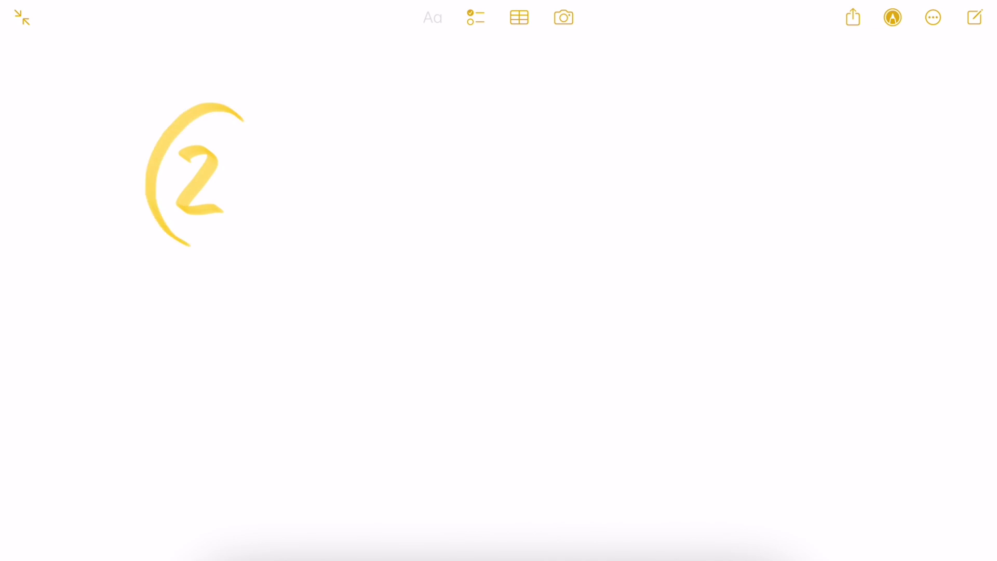
Draw a circled yellow 2 on a blank area, handwrite the second step's heading beside it and underline the heading.
left_click_drag(236, 112, 200, 245)
left_click_drag(289, 195, 315, 152)
left_click_drag(315, 151, 331, 186)
left_click_drag(363, 163, 367, 188)
mouse_move(387, 151)
left_mouse_down()
mouse_move(386, 185)
mouse_move(410, 187)
left_mouse_up()
left_click_drag(420, 182, 455, 180)
left_click_drag(468, 184, 546, 174)
left_click_drag(555, 184, 588, 186)
left_click_drag(264, 229, 634, 196)
Draw a row of four boxes below the heading of step 2 and put a mark in each box.
mouse_move(310, 307)
left_mouse_down()
mouse_move(313, 342)
mouse_move(357, 343)
left_mouse_up()
left_click_drag(387, 299, 441, 349)
left_click_drag(474, 299, 543, 347)
left_click_drag(576, 295, 649, 348)
left_click_drag(327, 322, 342, 292)
left_click_drag(410, 315, 430, 335)
left_click_drag(506, 319, 531, 278)
left_click_drag(603, 318, 635, 276)
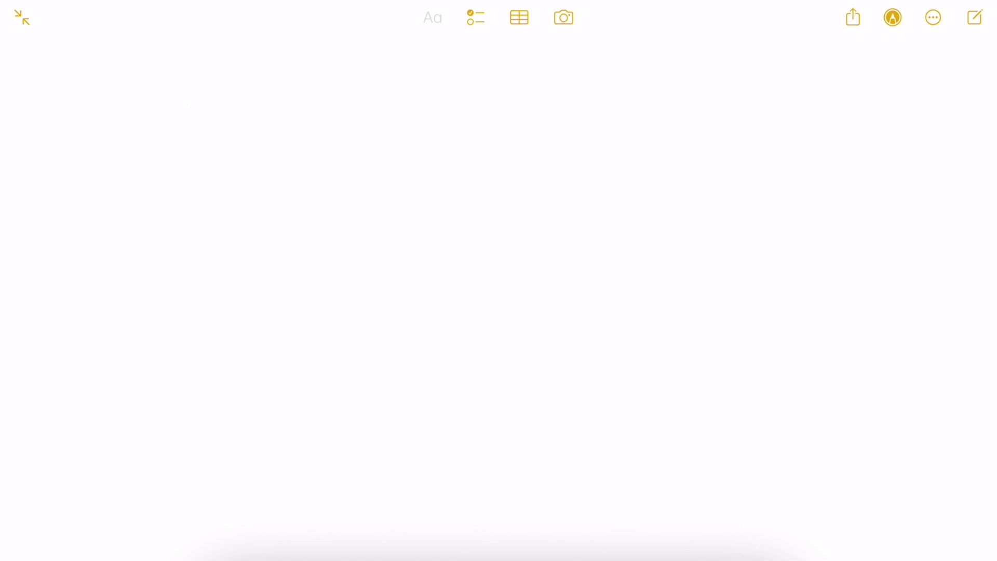
Draw a circled yellow 3 on a blank area and handwrite the heading "ORGANIZAR" in black beside it.
left_click_drag(196, 159, 193, 232)
left_click_drag(259, 124, 268, 140)
left_click_drag(347, 169, 344, 172)
left_click_drag(378, 174, 400, 208)
mouse_move(425, 170)
left_mouse_down()
mouse_move(446, 199)
mouse_move(494, 202)
left_mouse_up()
left_click_drag(505, 200, 543, 167)
mouse_move(560, 166)
left_mouse_down()
mouse_move(561, 198)
mouse_move(613, 201)
left_mouse_up()
left_click_drag(670, 202, 704, 214)
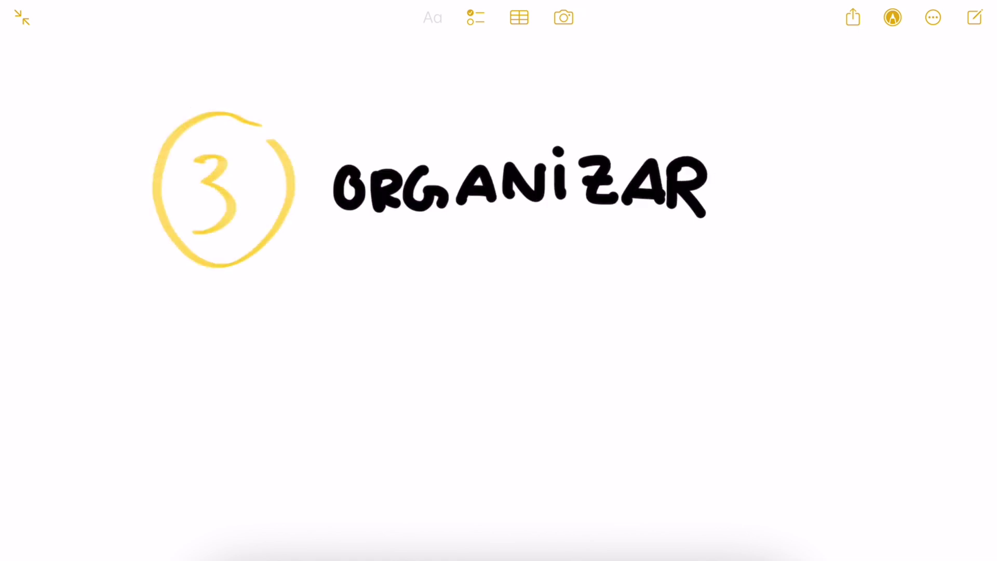
Draw a row of marked boxes below "ORGANIZAR" and add further strokes beneath them.
left_click_drag(266, 324, 322, 377)
left_click_drag(523, 307, 587, 358)
left_click_drag(279, 343, 310, 326)
left_click_drag(461, 340, 490, 320)
left_click_drag(540, 332, 571, 315)
left_click_drag(625, 332, 655, 317)
left_click_drag(207, 483, 208, 512)
left_click_drag(387, 465, 388, 493)
mouse_move(588, 485)
left_mouse_down()
mouse_move(684, 447)
mouse_move(590, 484)
left_mouse_up()
left_click_drag(304, 383, 291, 445)
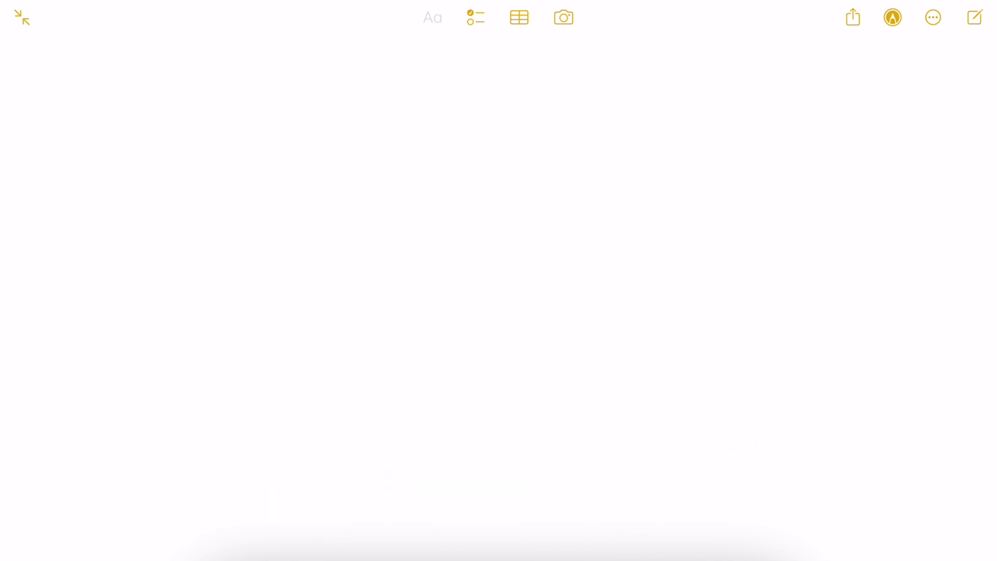
Draw a circled yellow 4 on a blank area, handwrite "REFLEXIONAR" in black beside it and underline it in yellow.
left_click_drag(197, 156, 239, 198)
left_click_drag(236, 160, 235, 230)
left_click_drag(260, 132, 346, 200)
left_click_drag(358, 161, 387, 197)
left_click_drag(442, 153, 470, 197)
left_click_drag(514, 155, 550, 190)
left_click_drag(631, 193, 675, 154)
left_click_drag(681, 194, 722, 195)
left_click_drag(734, 198, 764, 197)
left_click_drag(296, 234, 846, 221)
Draw a row of five black boxes below the "REFLEXIONAR" heading.
mouse_move(255, 324)
left_mouse_down()
mouse_move(259, 371)
mouse_move(273, 373)
left_mouse_up()
left_click_drag(363, 314, 433, 363)
left_click_drag(374, 370, 432, 373)
left_click_drag(468, 310, 476, 375)
left_click_drag(591, 310, 594, 362)
left_click_drag(596, 301, 604, 369)
left_click_drag(709, 312, 706, 358)
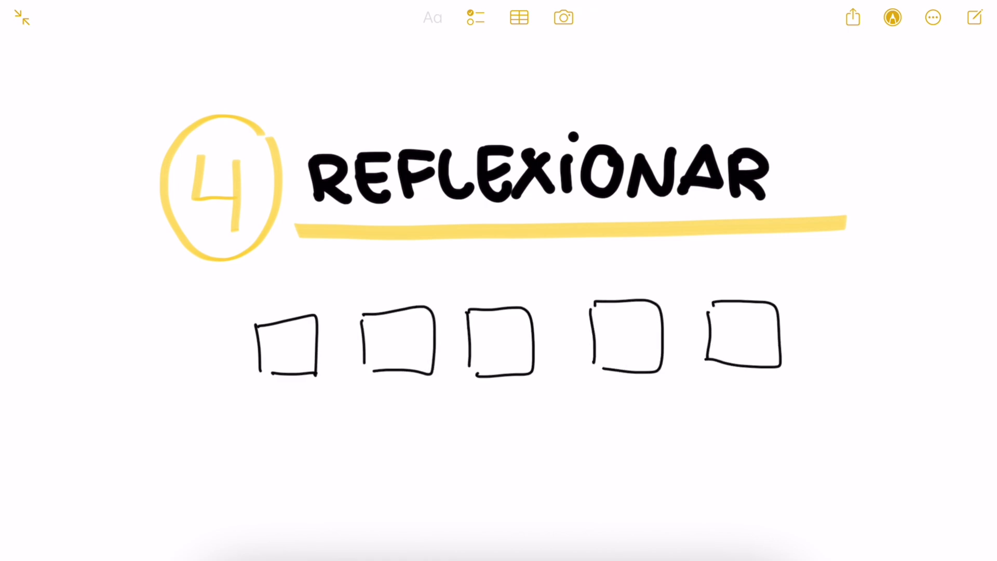
Outline green bars beneath the first three and last two boxes, and draw blue arrows between the two groups.
left_click_drag(229, 395, 531, 402)
left_click_drag(236, 415, 533, 402)
mouse_move(591, 399)
left_mouse_down()
mouse_move(591, 378)
mouse_move(811, 403)
left_mouse_up()
left_click_drag(588, 400, 811, 404)
left_click_drag(627, 333, 545, 370)
left_click_drag(550, 364, 552, 372)
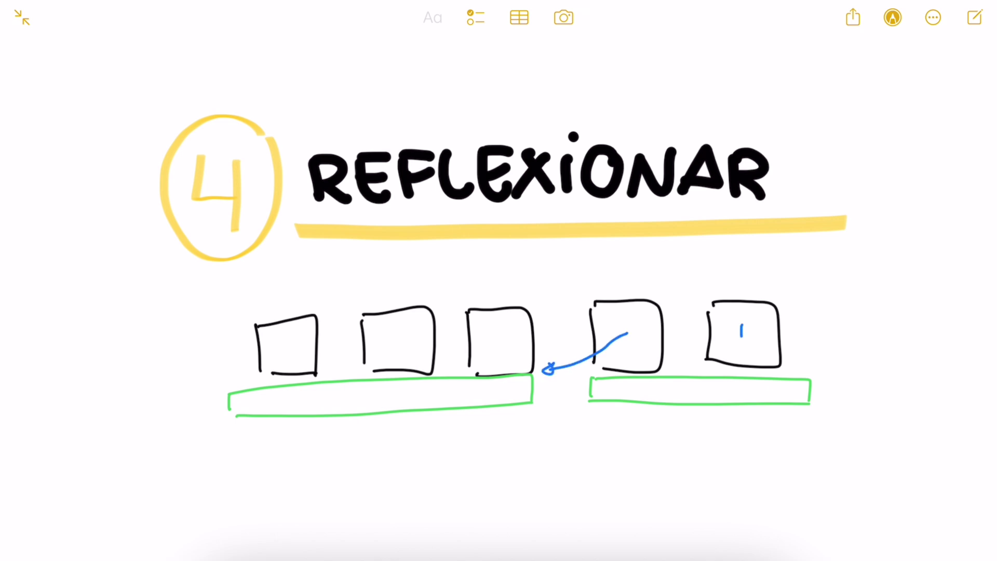
left_click_drag(395, 344, 659, 409)
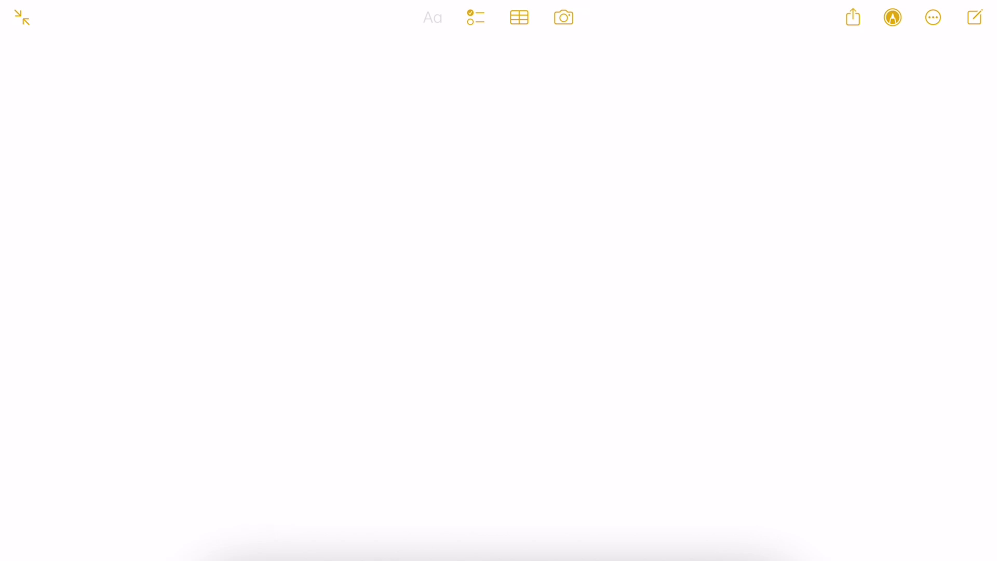
Draw a circled yellow 5 on a blank area, handwrite "COMPROMETERSE" in black beside it and underline it in yellow.
left_click_drag(198, 159, 225, 165)
left_click_drag(194, 166, 197, 240)
left_click_drag(240, 131, 238, 123)
left_click_drag(352, 167, 356, 213)
left_click_drag(379, 177, 381, 174)
left_click_drag(409, 210, 451, 208)
left_click_drag(457, 156, 660, 202)
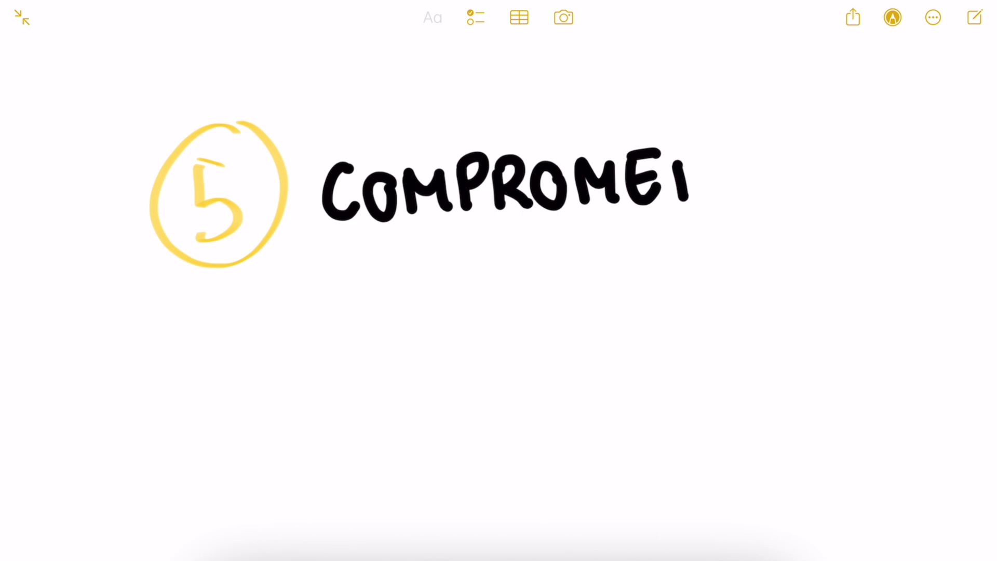
left_click_drag(670, 150, 875, 156)
left_click_drag(283, 250, 904, 228)
Draw a cluster of five small black boxes below the circled 5, in rows of two, two and one.
left_click_drag(91, 337, 100, 397)
left_click_drag(164, 341, 194, 403)
left_click_drag(109, 428, 125, 482)
mouse_move(195, 428)
left_mouse_down()
mouse_move(210, 478)
mouse_move(162, 551)
left_mouse_up()
Draw a large black box beside the small ones and add further strokes inside it and between the two groups.
left_click_drag(457, 304, 444, 470)
left_click_drag(464, 298, 637, 483)
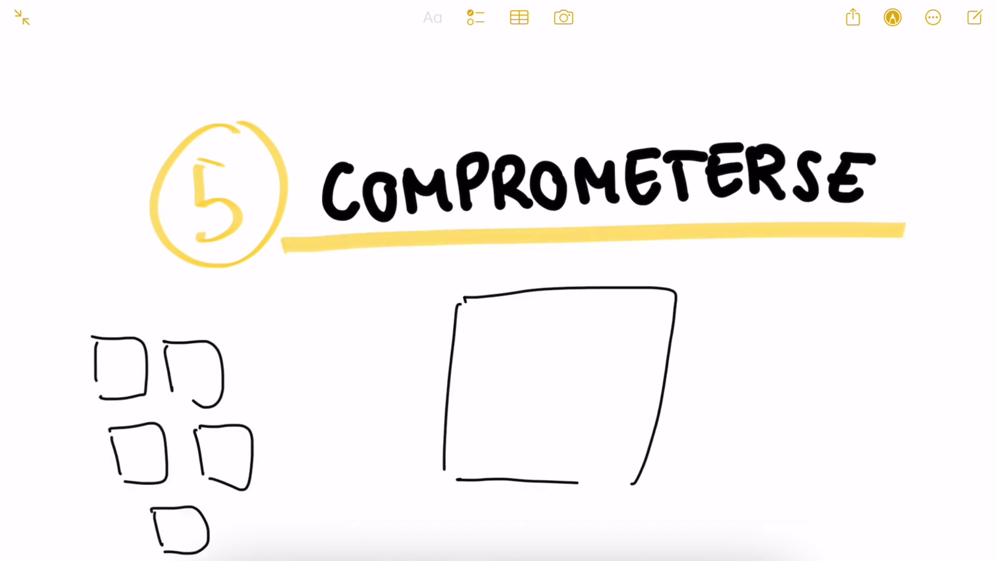
left_click_drag(457, 480, 646, 483)
left_click_drag(493, 309, 565, 327)
left_click_drag(260, 458, 496, 387)
left_click_drag(545, 366, 602, 353)
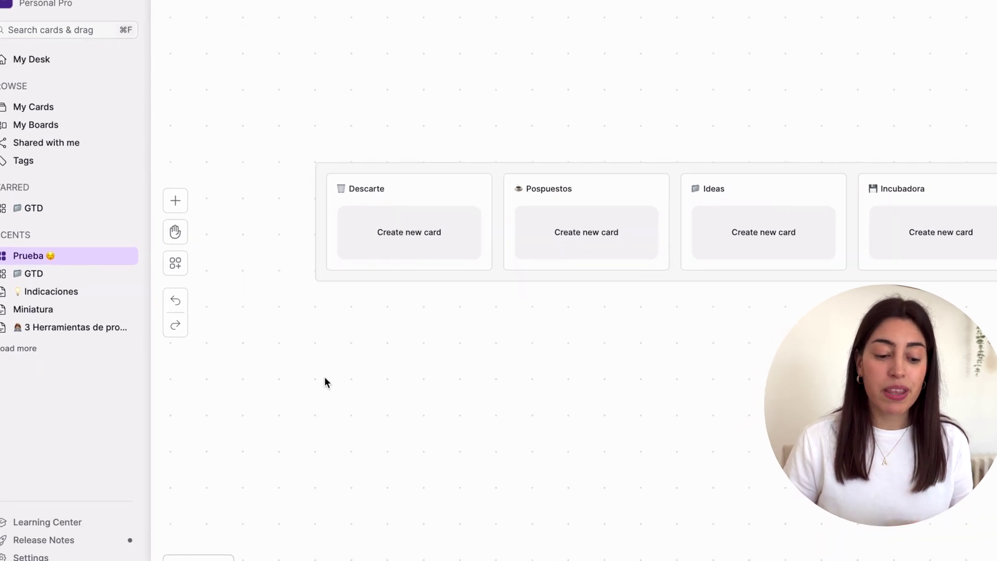
On the Prueba board in Scrintal, create a card titled "hsznjks" with the text "jkfhsbnkznbvjzv" and place it in the Ideas column.
double_click(325, 382)
type("sznjks ")
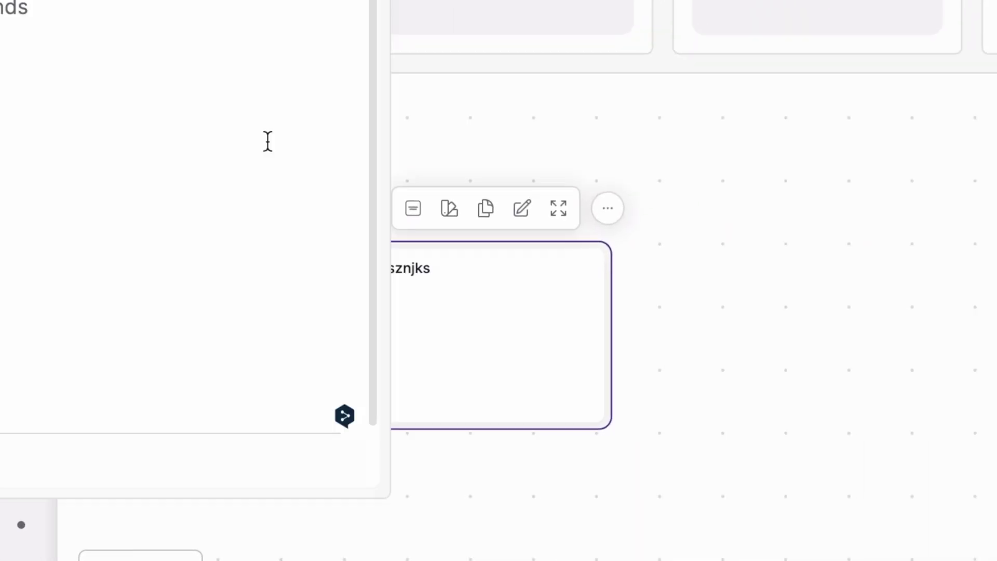
type("jkfhsbnkznbvjzv")
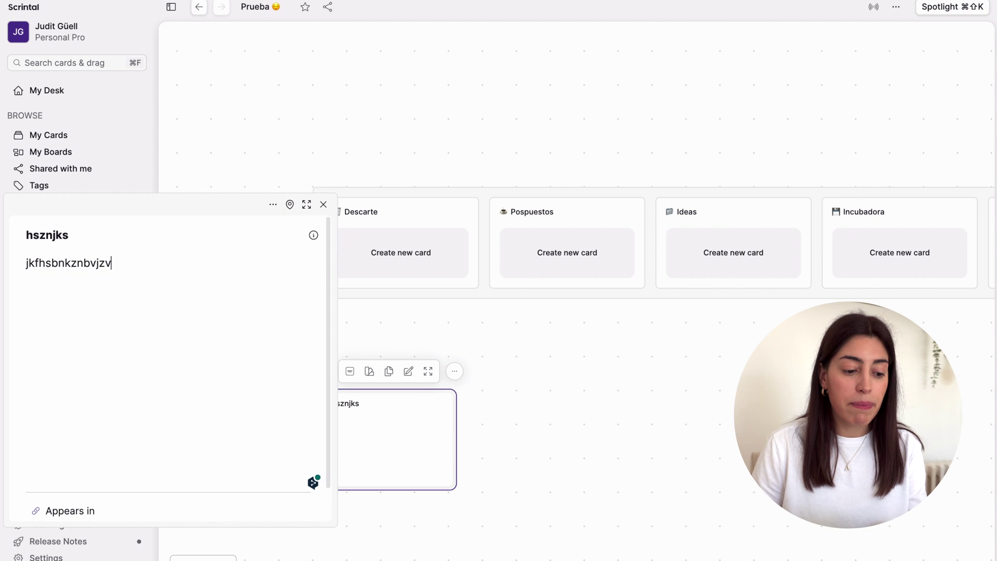
key("Escape")
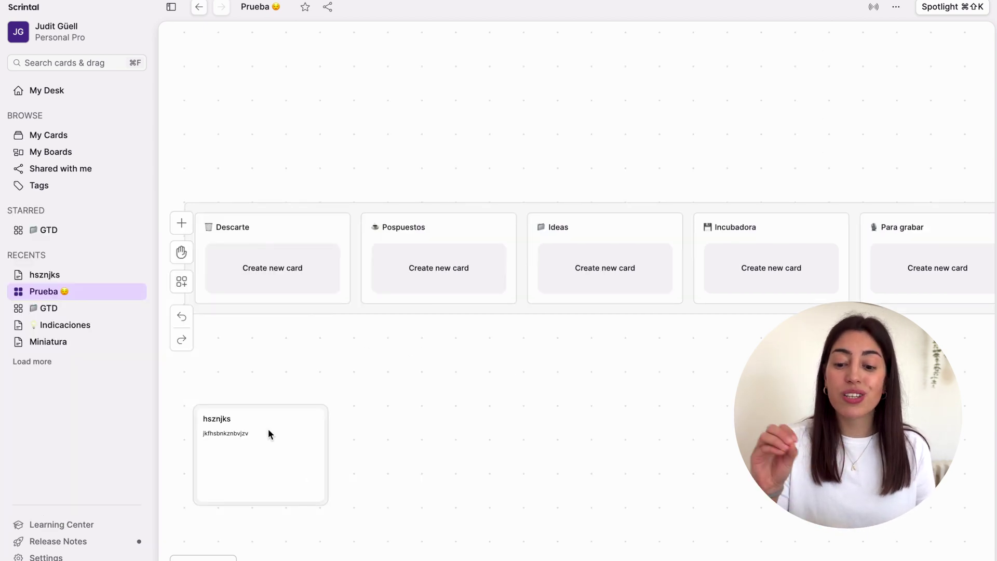
left_click_drag(256, 434, 606, 272)
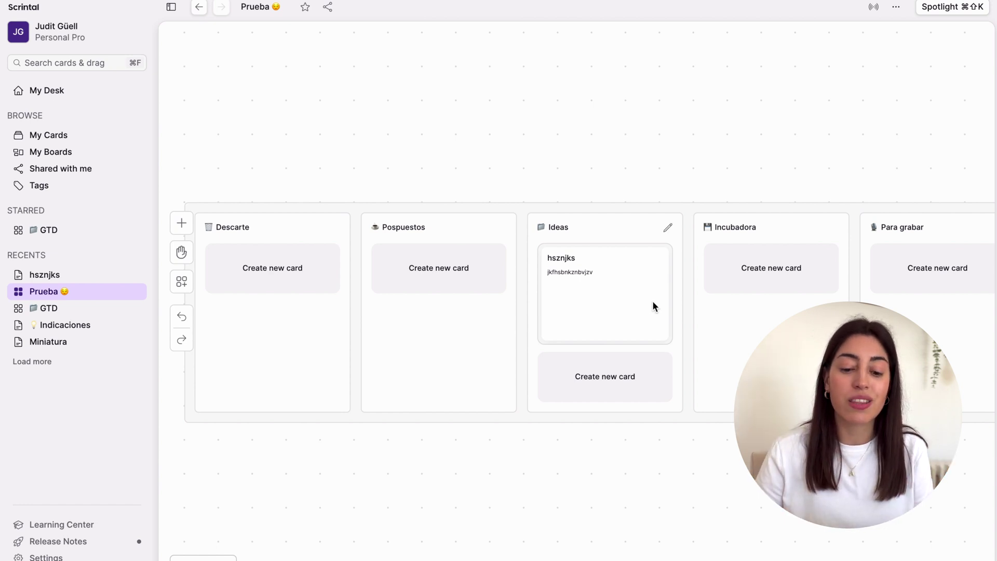
Move the "hsznjks" card to the Pospuestos column and return it to Ideas.
scroll(586, 310, "right", 2)
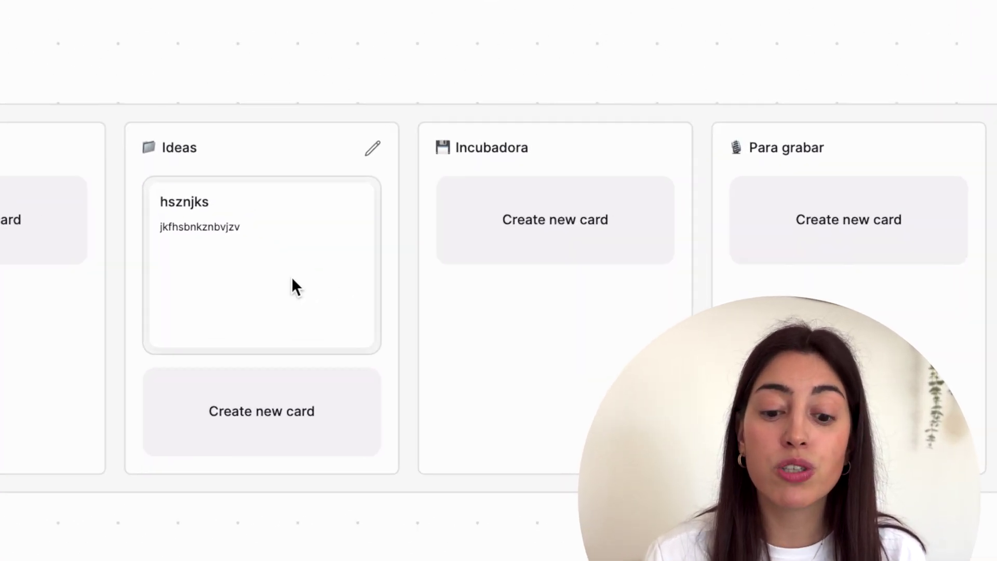
left_click_drag(569, 296, 706, 258)
left_click_drag(486, 214, 296, 226)
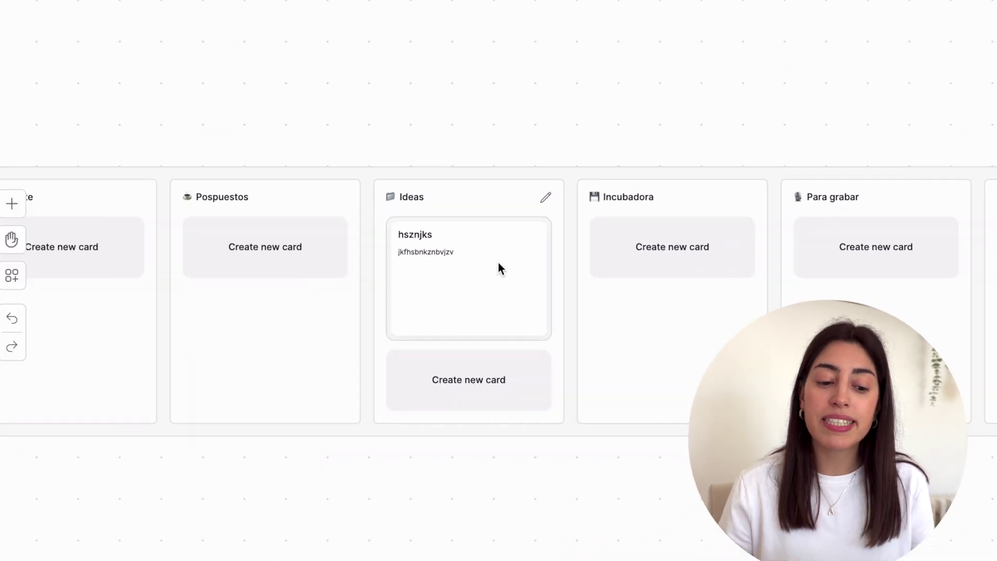
left_click_drag(329, 229, 401, 263)
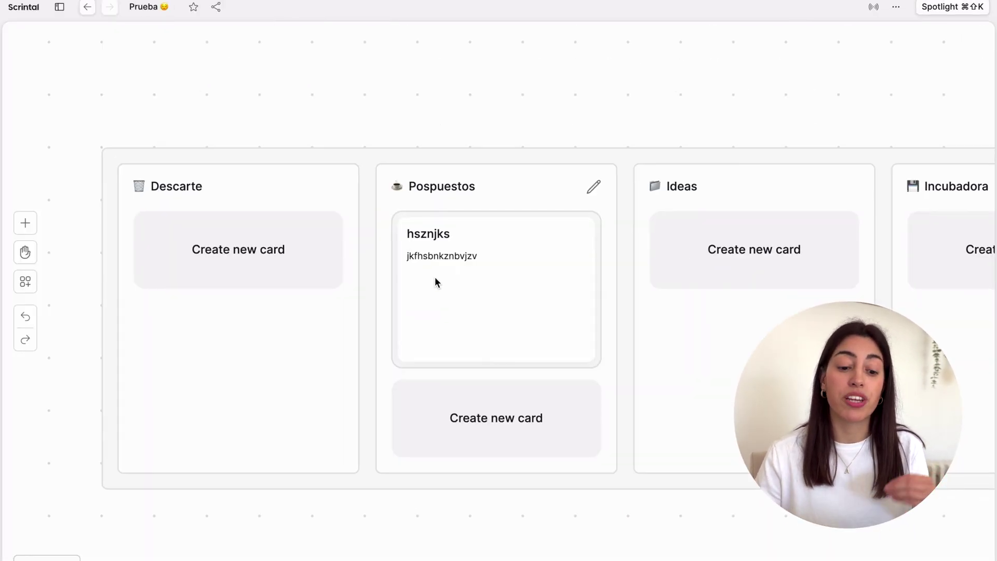
scroll(435, 278, "right", 3)
left_click_drag(407, 274, 682, 273)
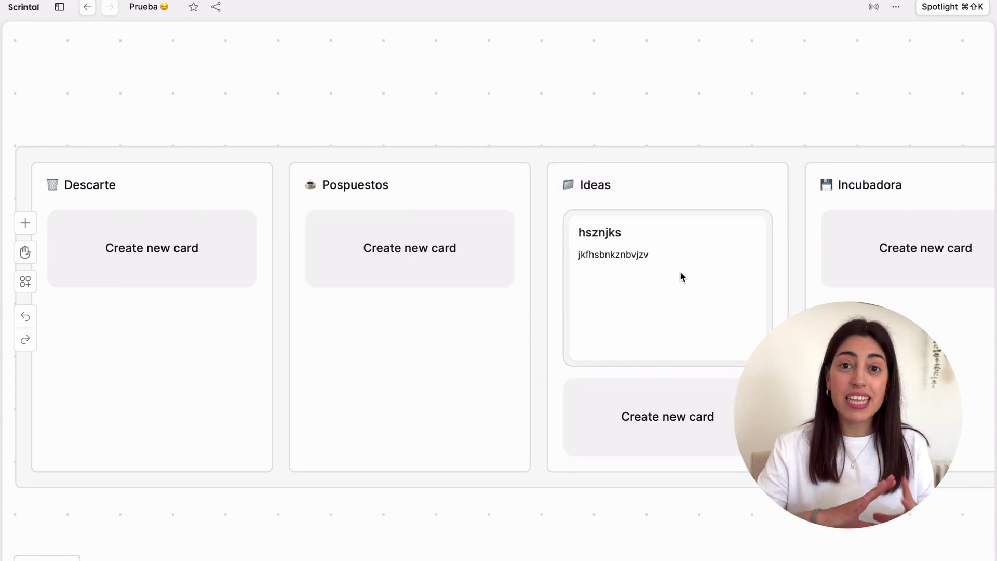
Advance the "hsznjks" card through Incubadora to Para grabar and look over the Grabados, Editados and Publicados columns.
left_click_drag(644, 284, 163, 301)
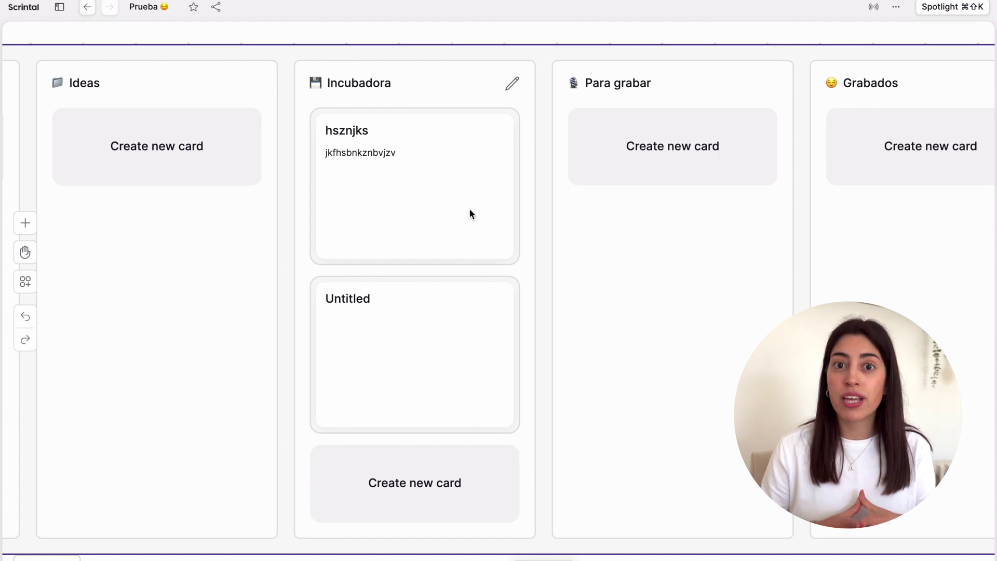
left_click_drag(409, 175, 701, 151)
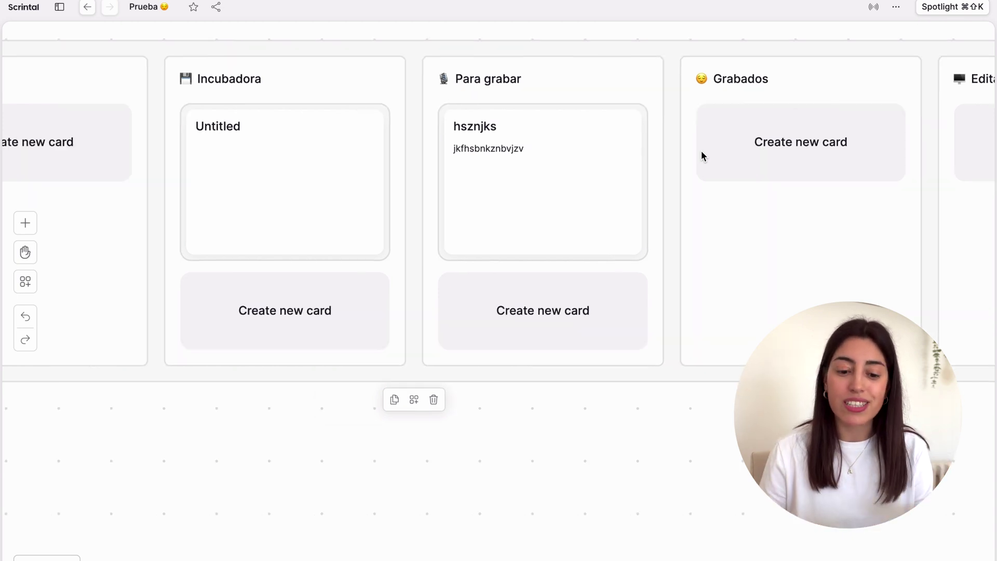
scroll(701, 156, "right", 5)
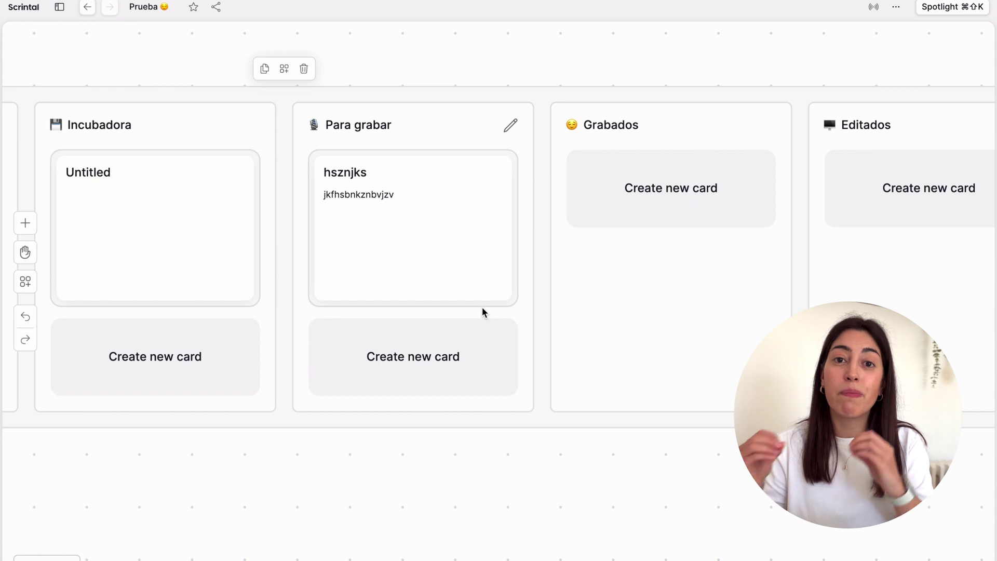
scroll(482, 307, "right", 5)
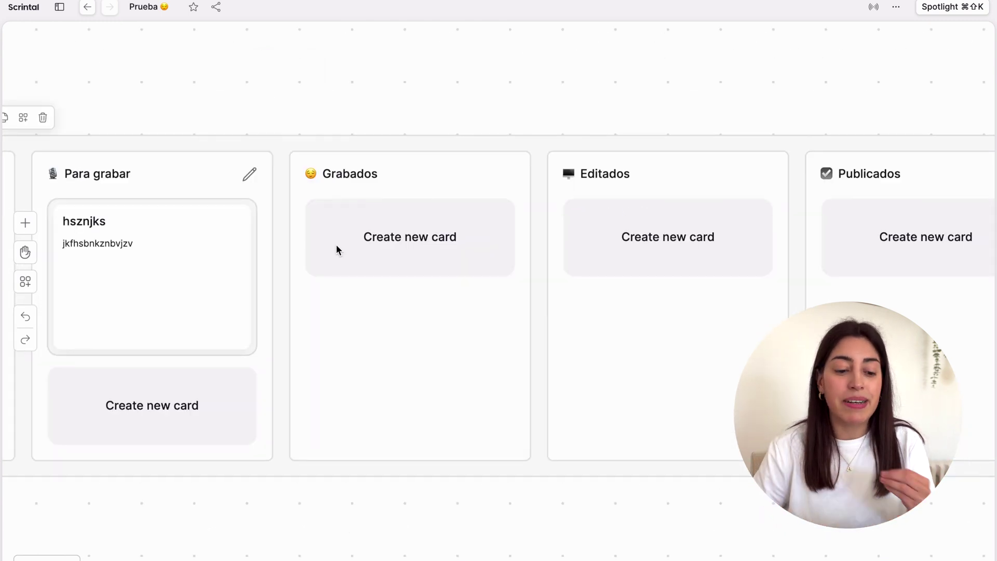
scroll(336, 246, "right", 3)
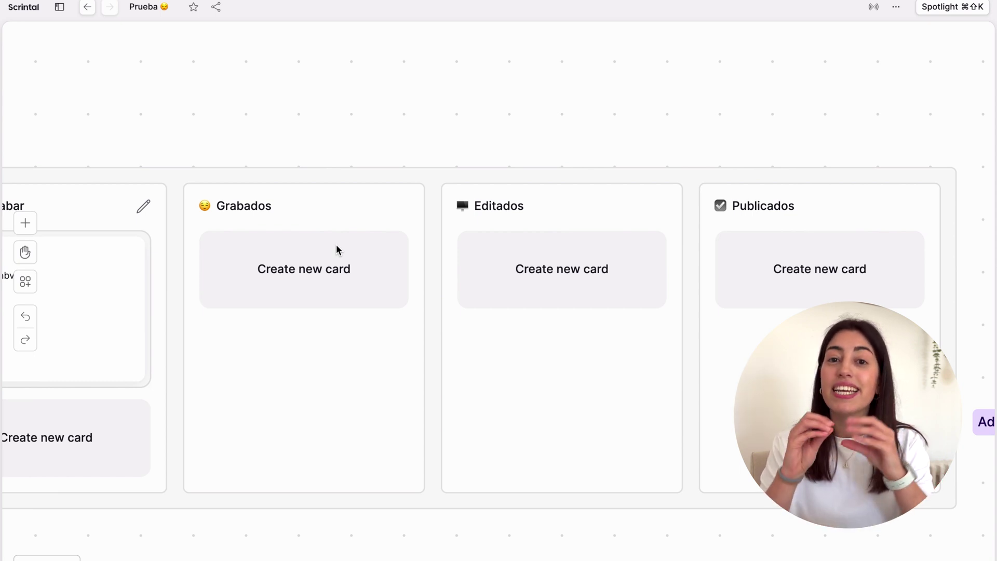